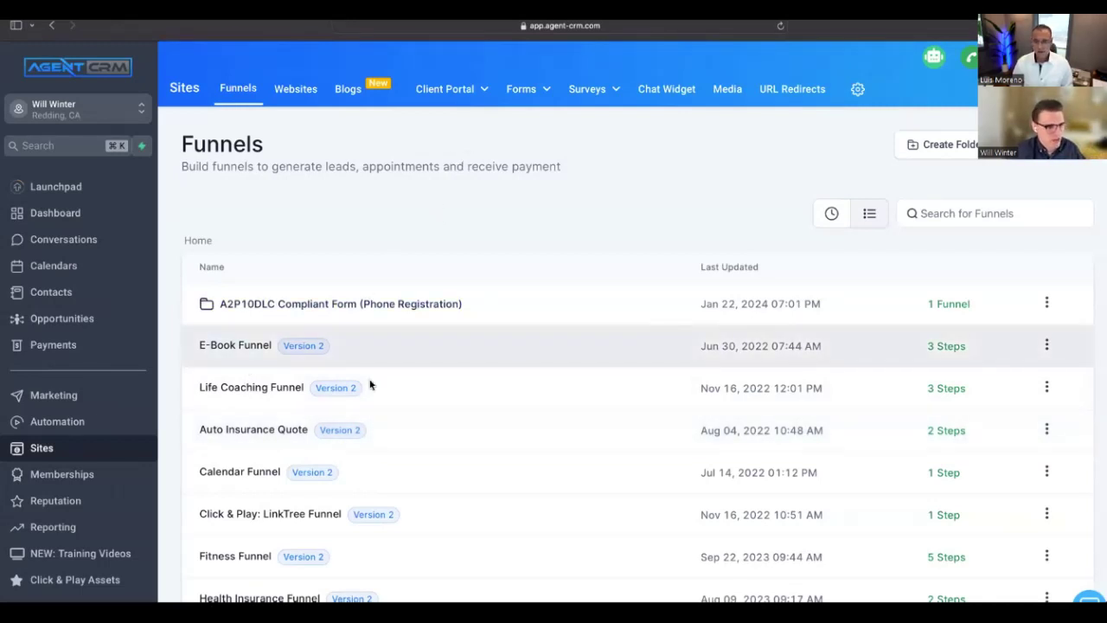
Step: Open the Health Insurance Funnel and edit its Home page in a new tab
scroll(369, 384, "down", 2)
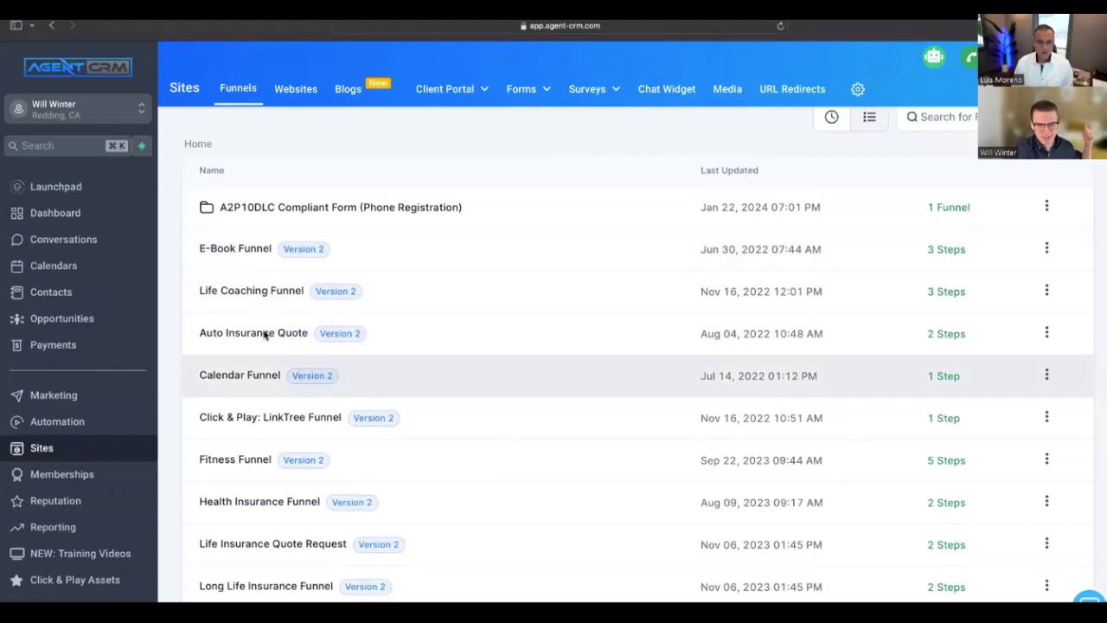
scroll(268, 489, "down", 1)
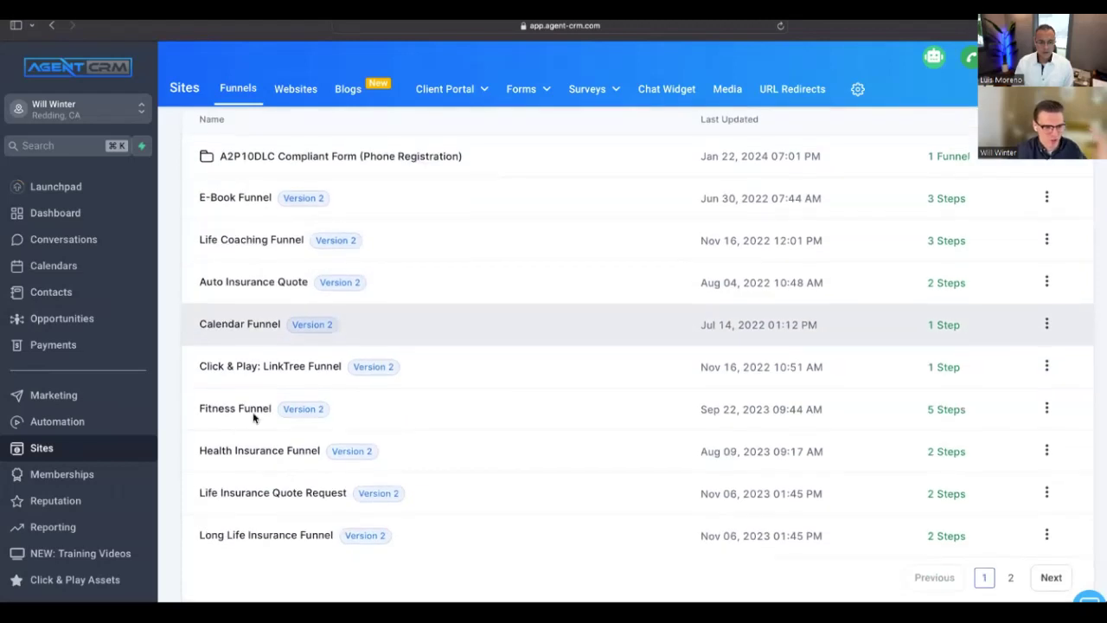
left_click(259, 451)
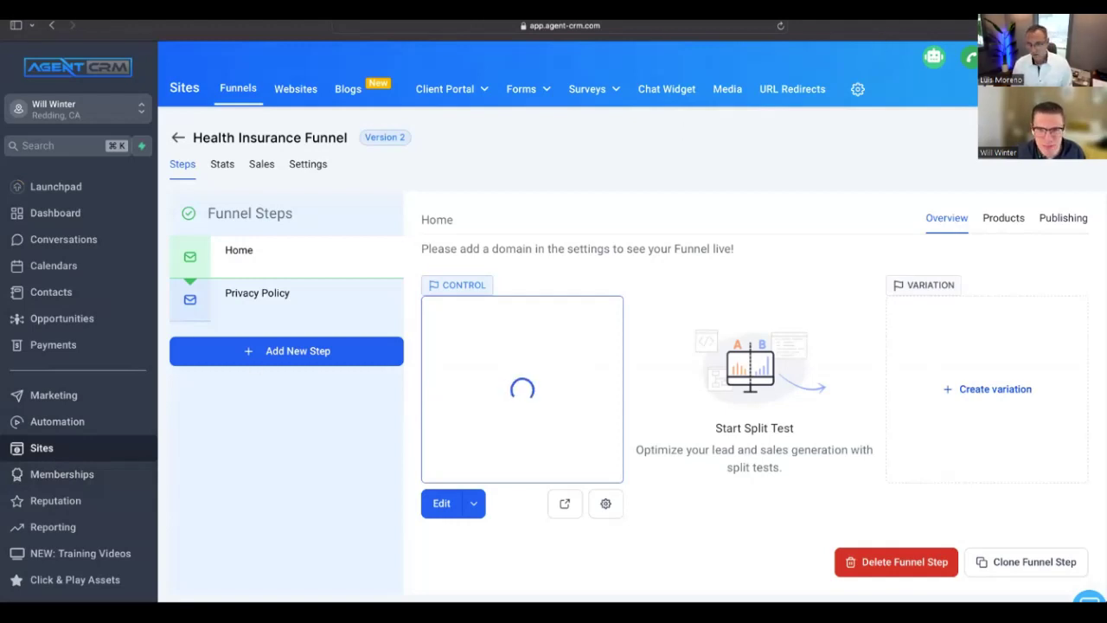
mouse_move(763, 43)
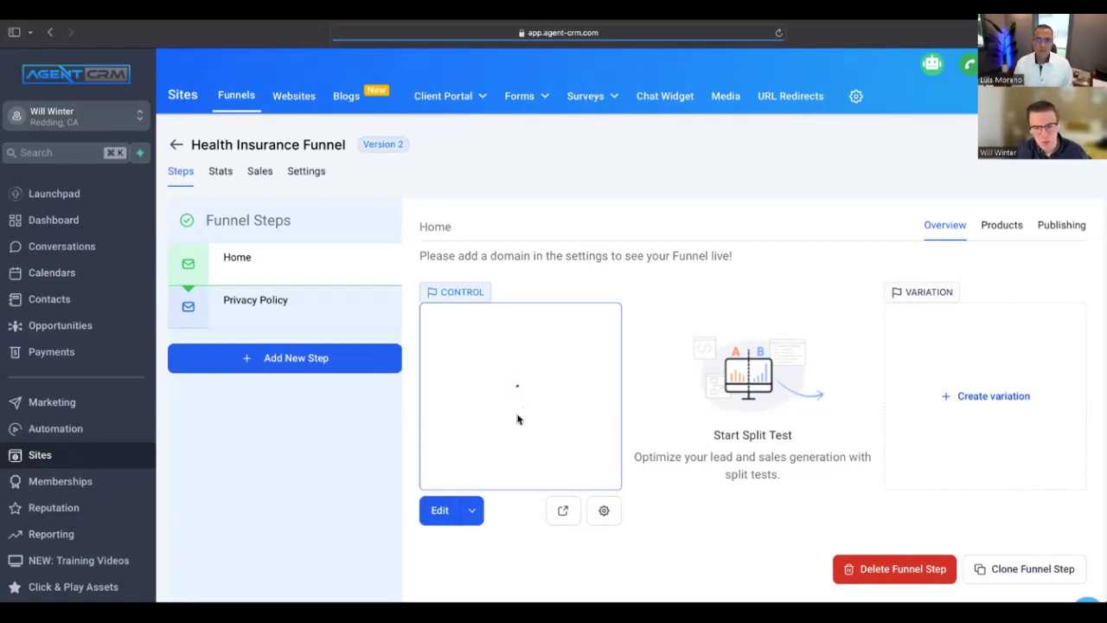
left_click(472, 514)
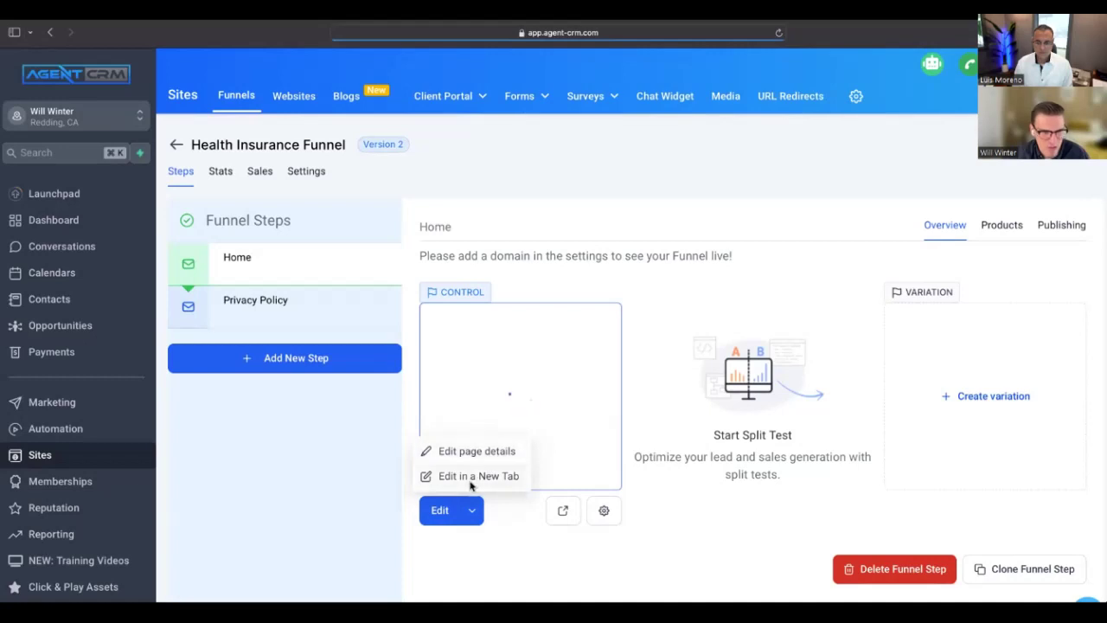
left_click(471, 477)
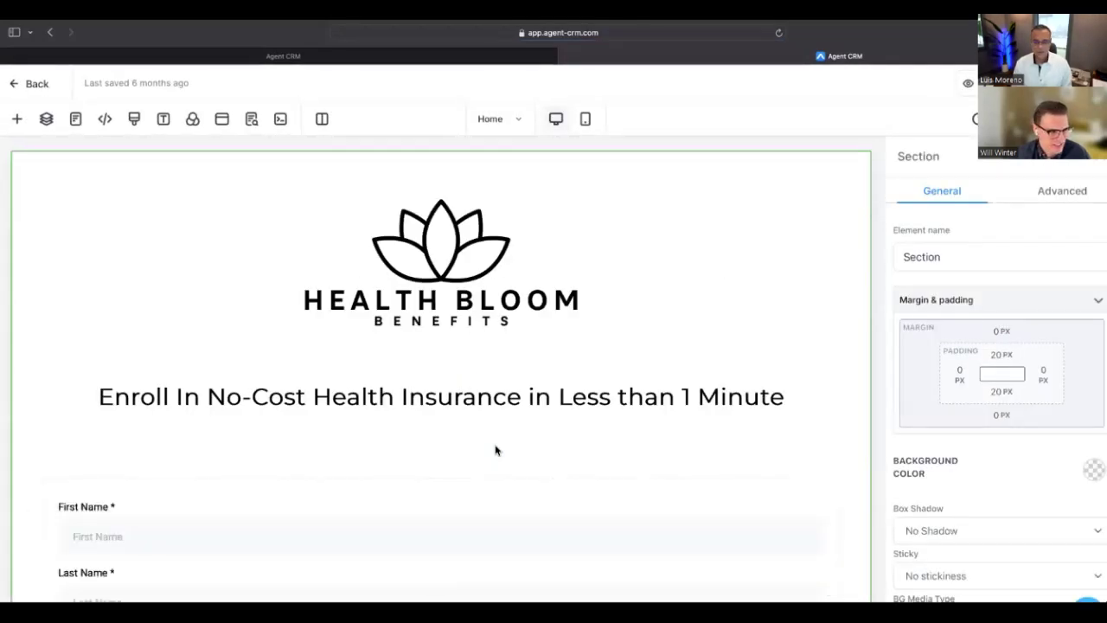
Step: Scroll through the Health Bloom Benefits enrollment page, then switch back to the funnel overview tab
scroll(496, 450, "down", 5)
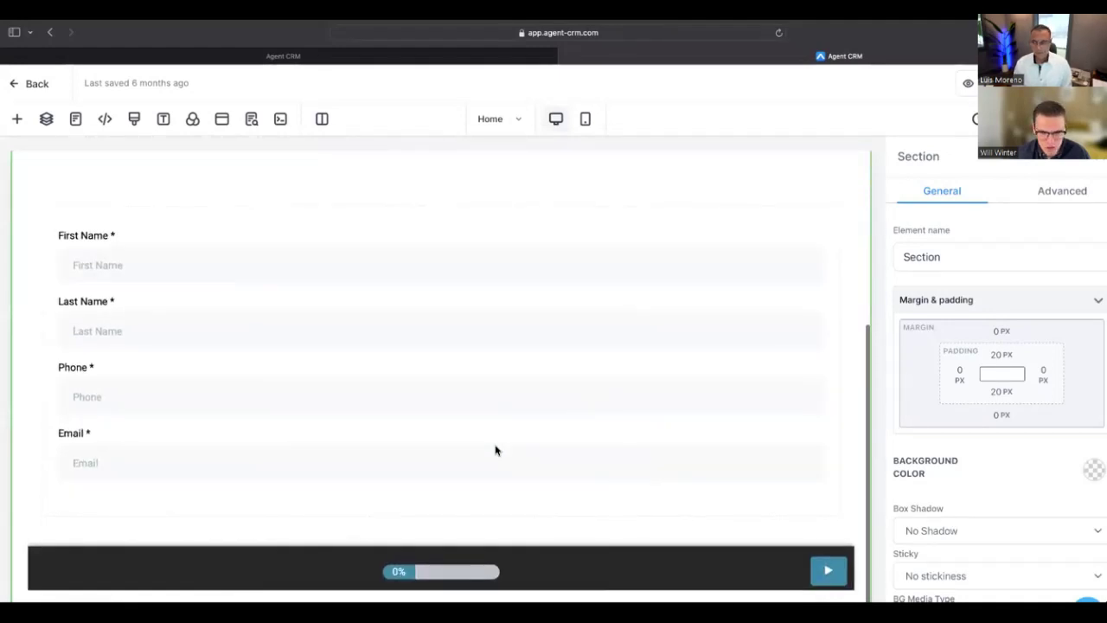
scroll(495, 450, "up", 3)
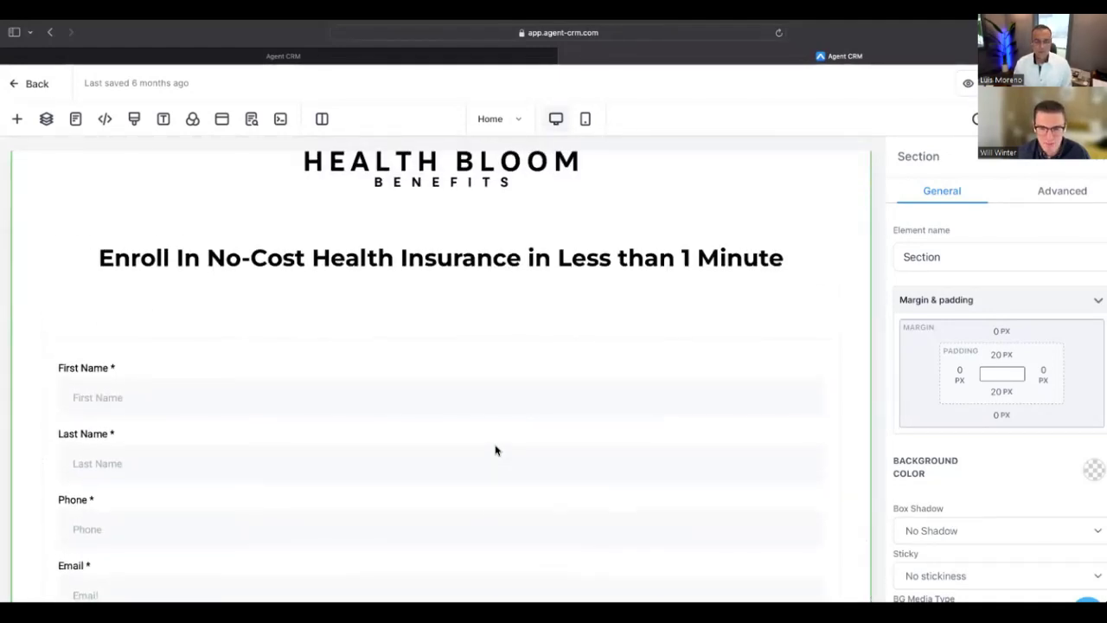
scroll(496, 449, "up", 2)
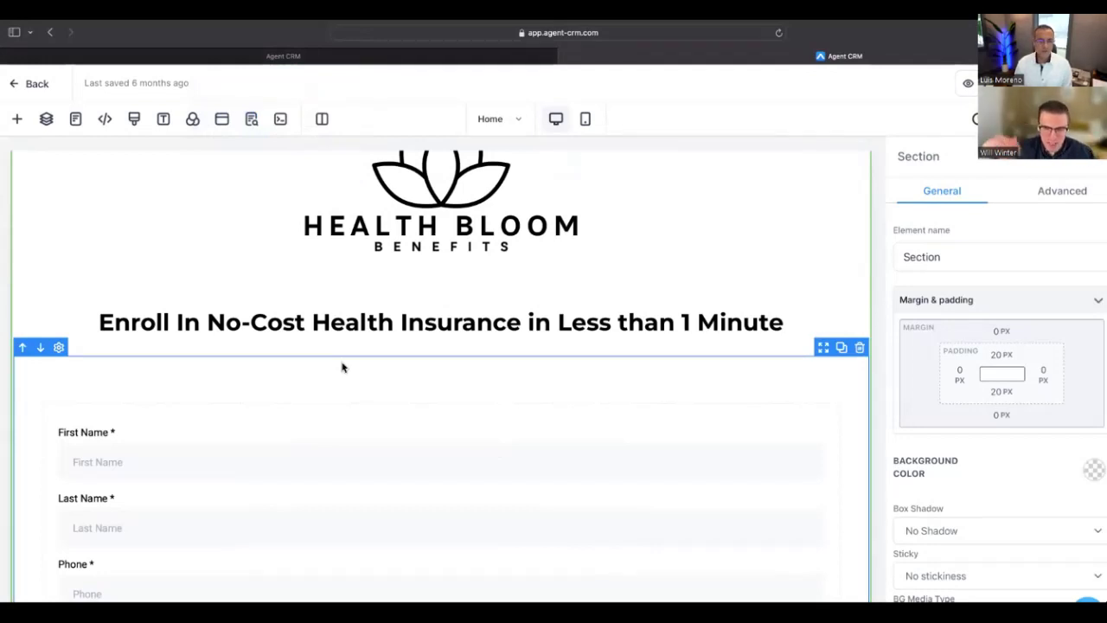
left_click(330, 56)
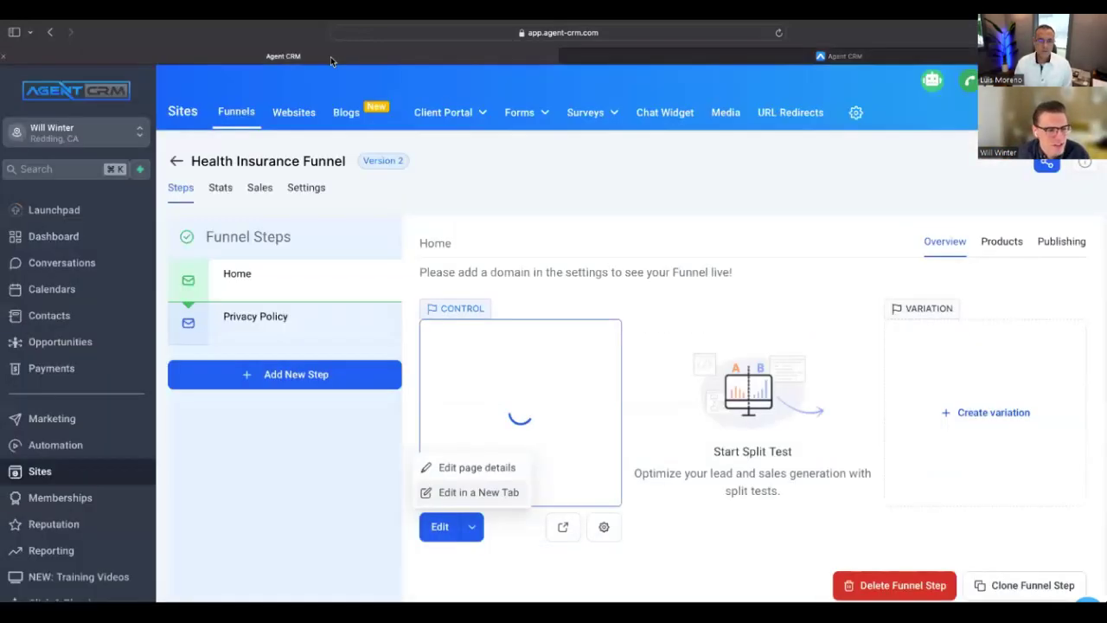
Step: Search funnels for 'Lif' and edit the Long Life Insurance Funnel's Home page in a new tab
left_click(176, 163)
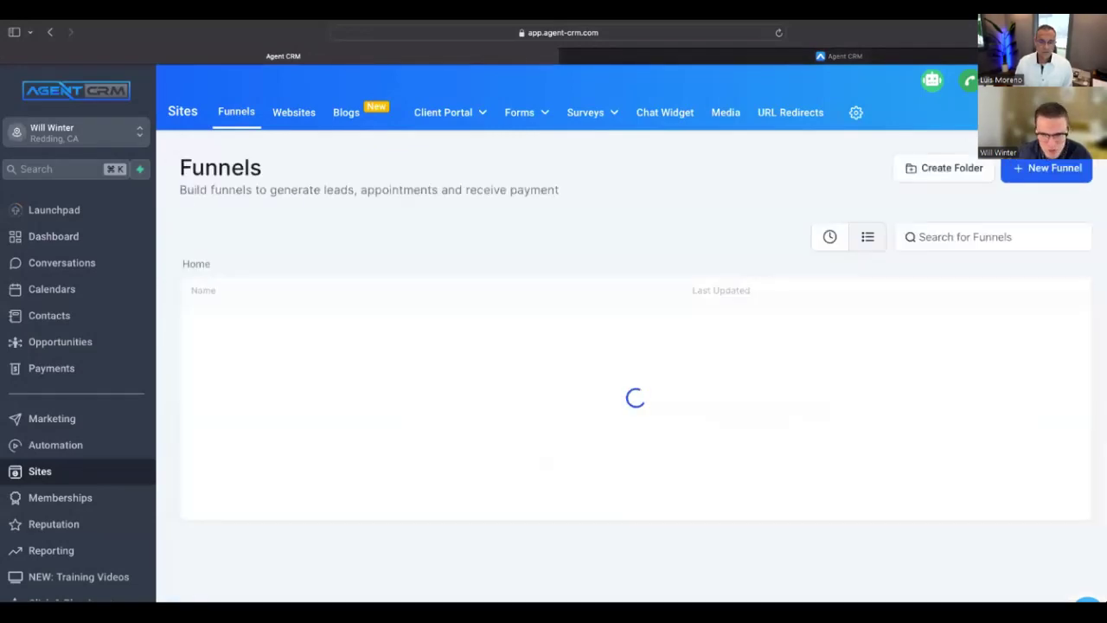
left_click(970, 242)
type("Life")
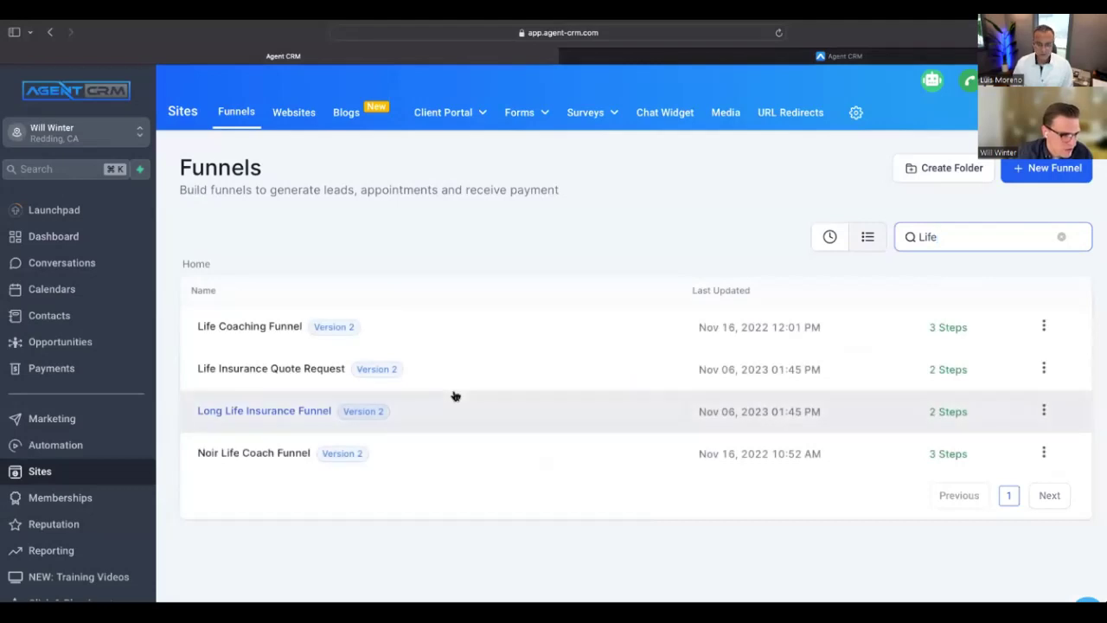
left_click(257, 413)
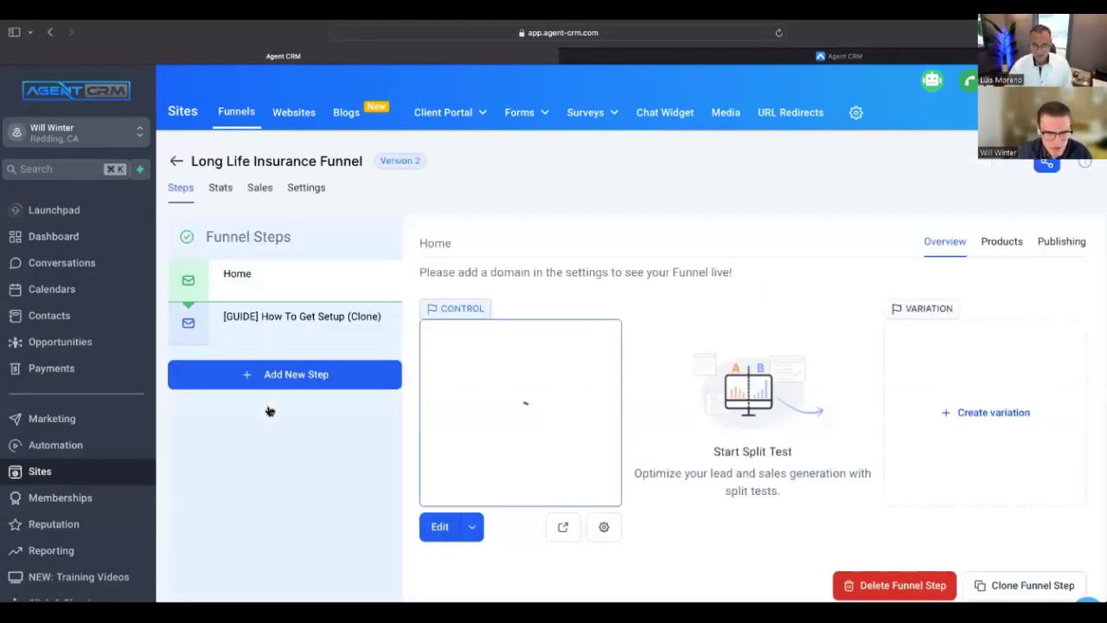
left_click(470, 529)
left_click(493, 493)
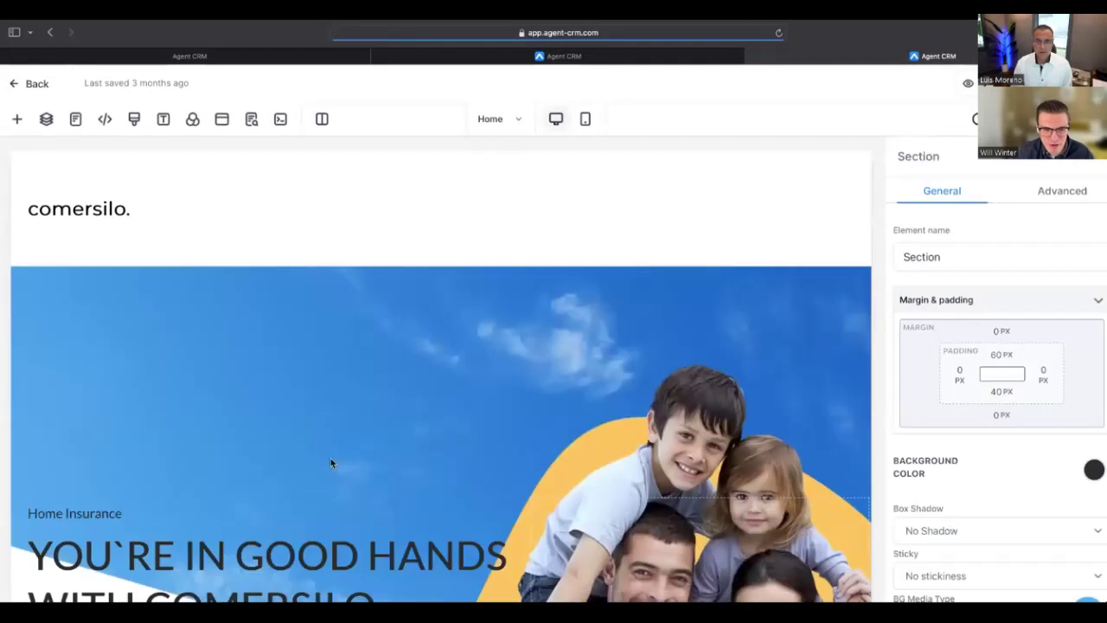
scroll(232, 519, "down", 3)
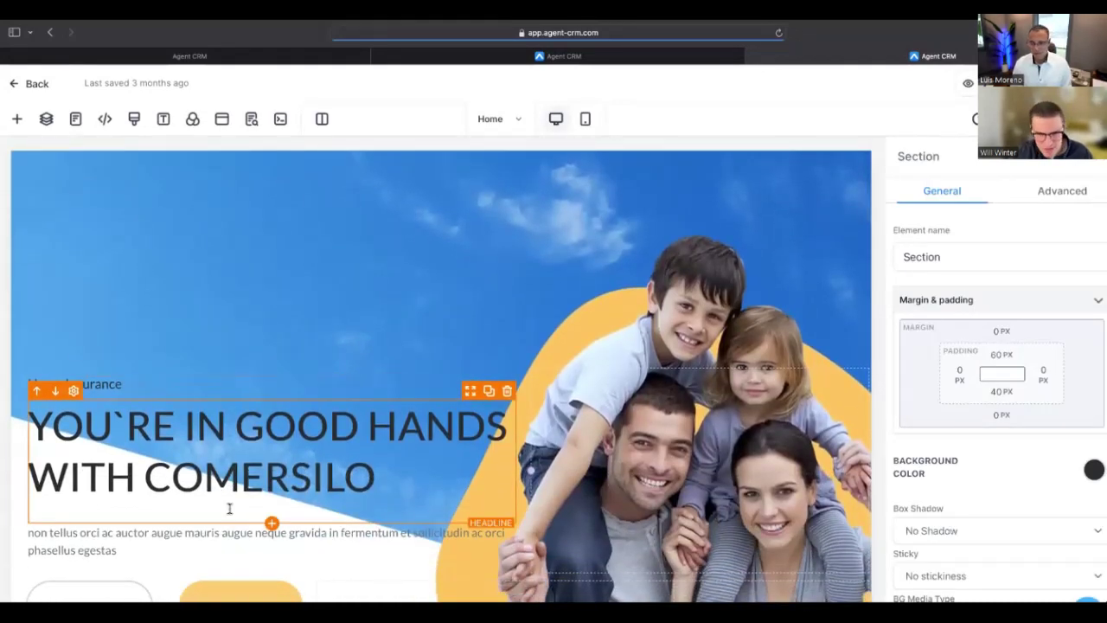
key("super+minus")
key("super+minus")
key("super+minus")
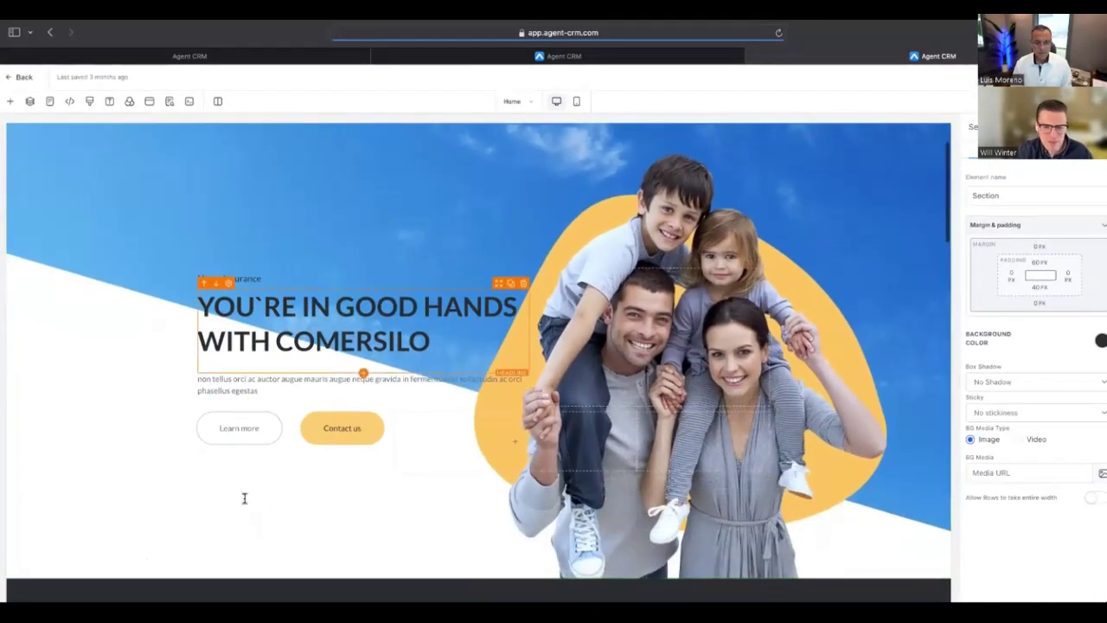
scroll(376, 355, "down", 5)
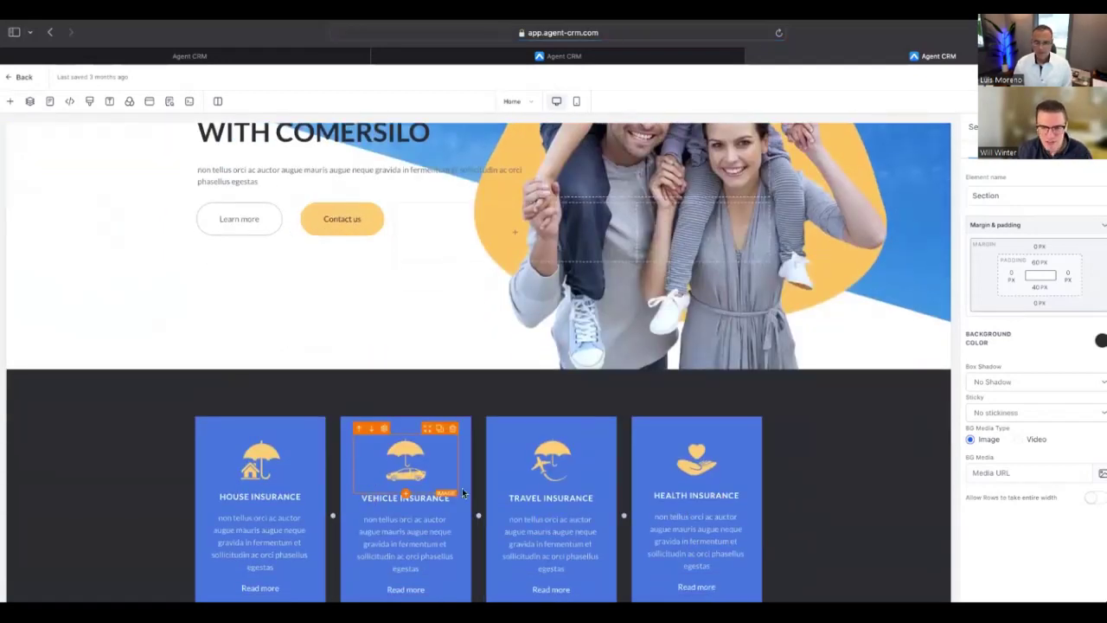
left_click(566, 497)
double_click(572, 496)
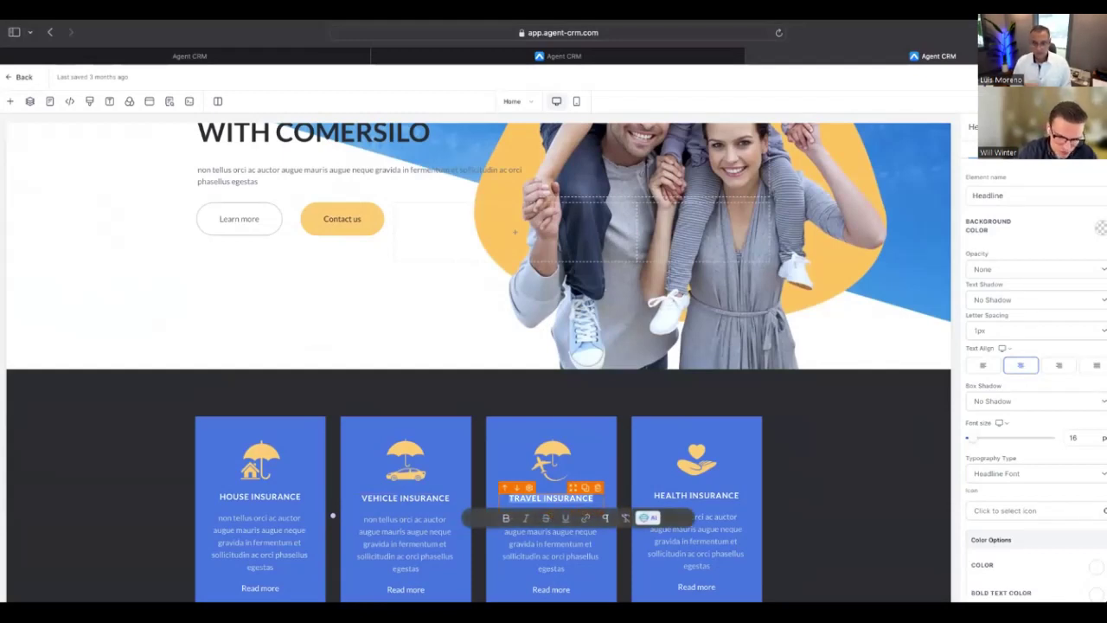
type("Pet Ins")
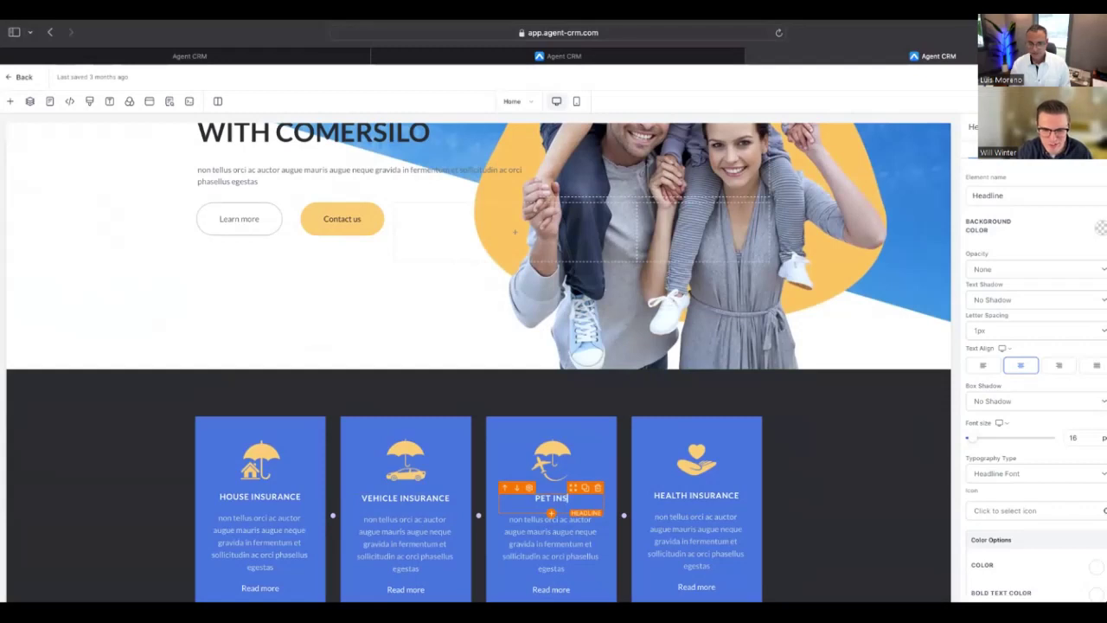
type("urance")
left_click(583, 441)
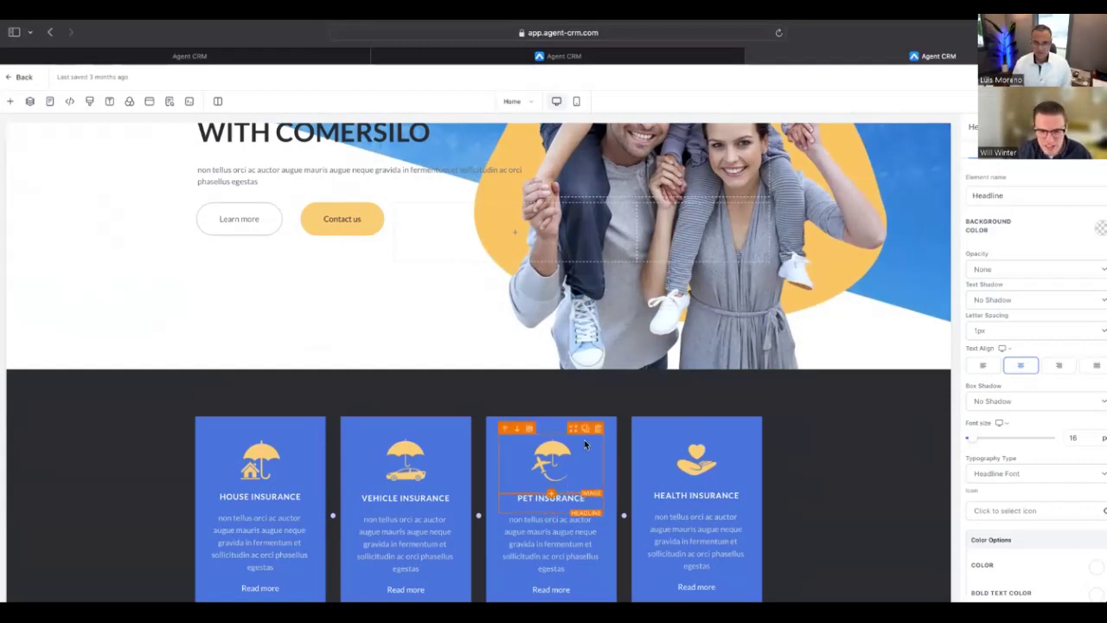
scroll(571, 493, "down", 5)
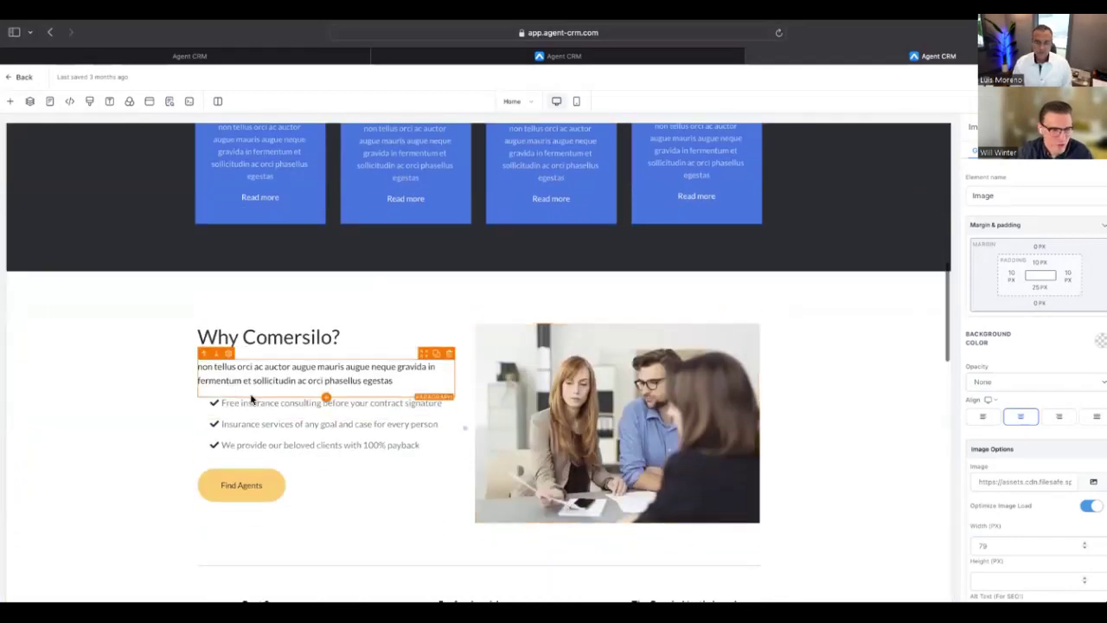
scroll(346, 450, "down", 2)
left_click(237, 377)
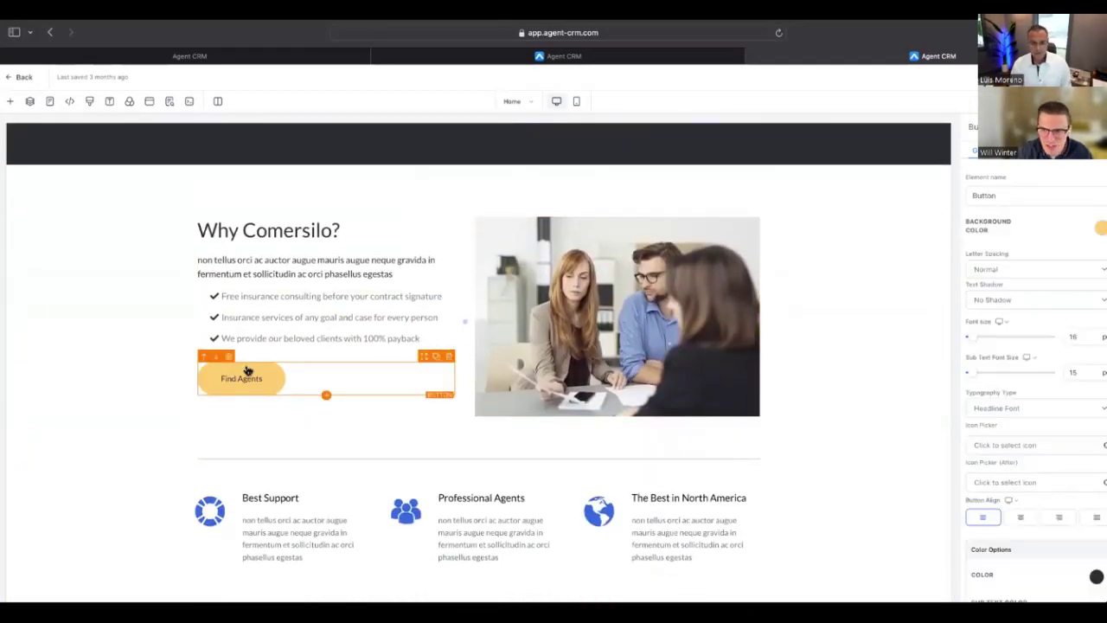
scroll(472, 454, "down", 5)
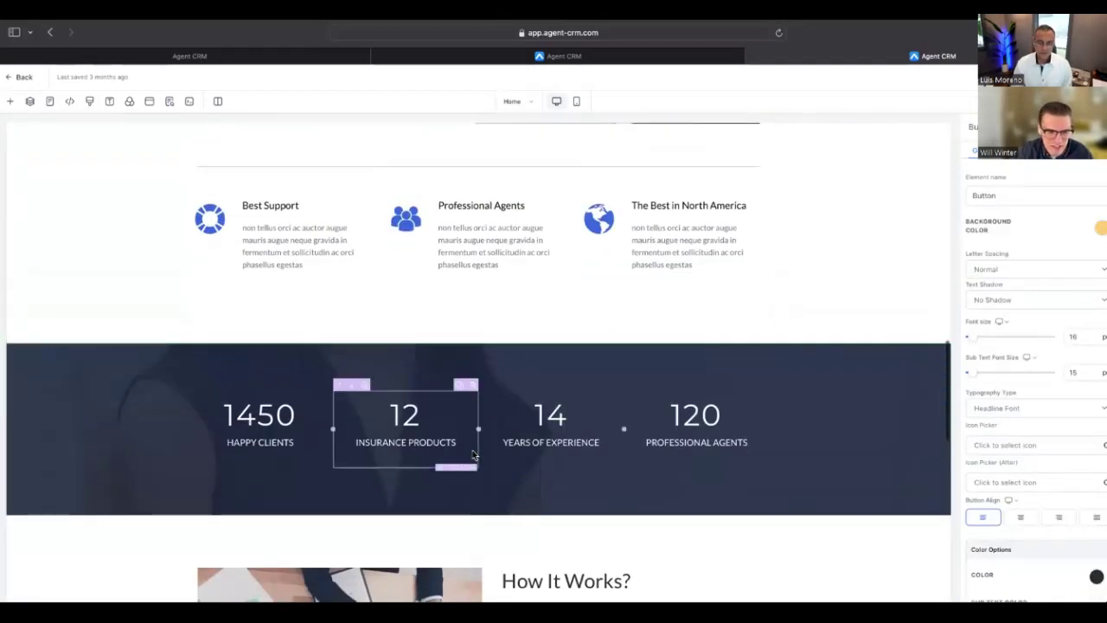
scroll(473, 455, "down", 4)
scroll(472, 454, "down", 10)
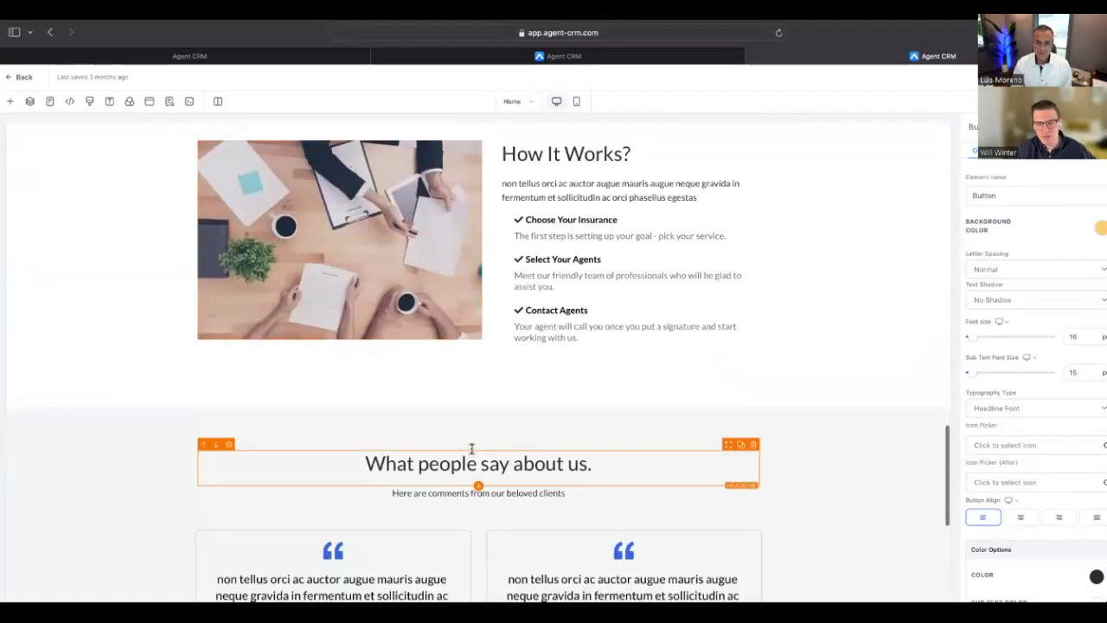
scroll(472, 452, "up", 7)
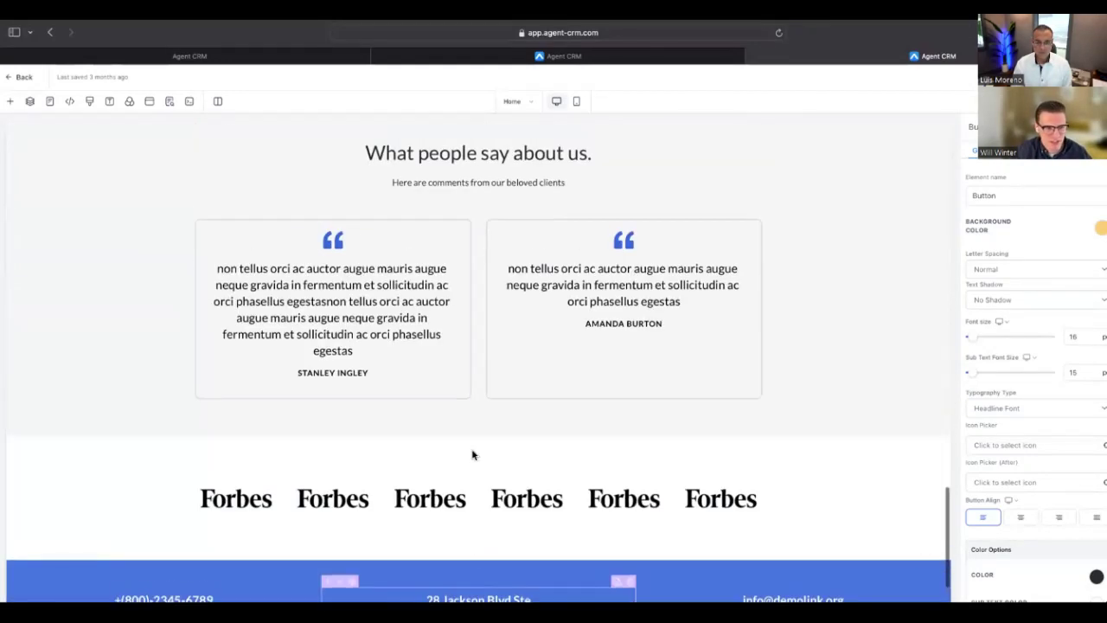
scroll(417, 377, "up", 10)
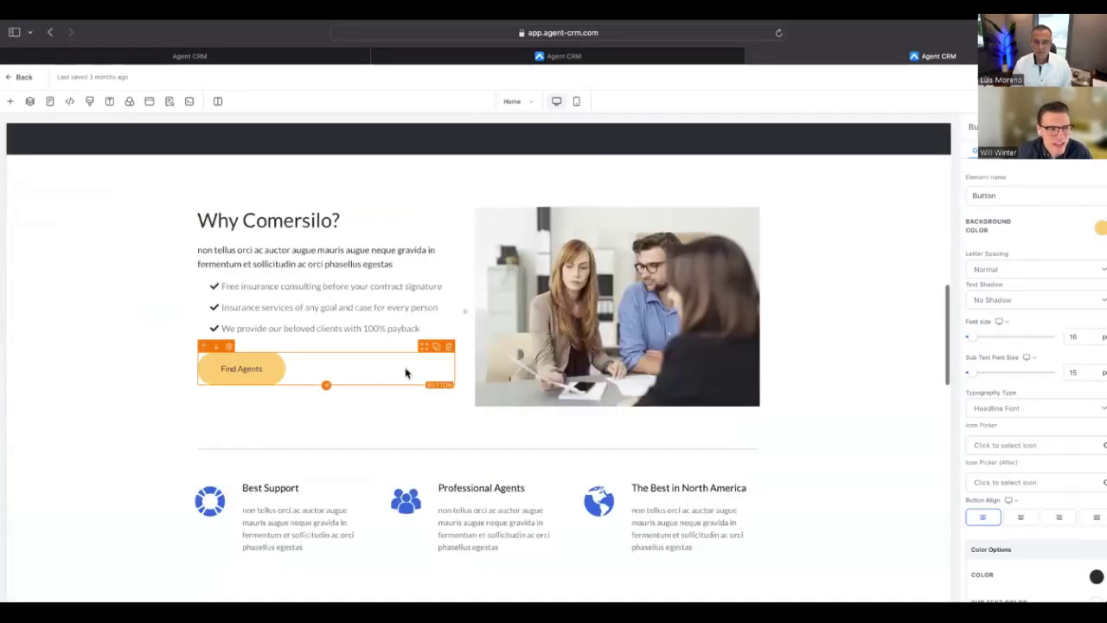
Step: Leave the builder for the Long Life funnel's Steps page, listing Home and [GUIDE] How To Get Setup (Clone)
left_click(23, 78)
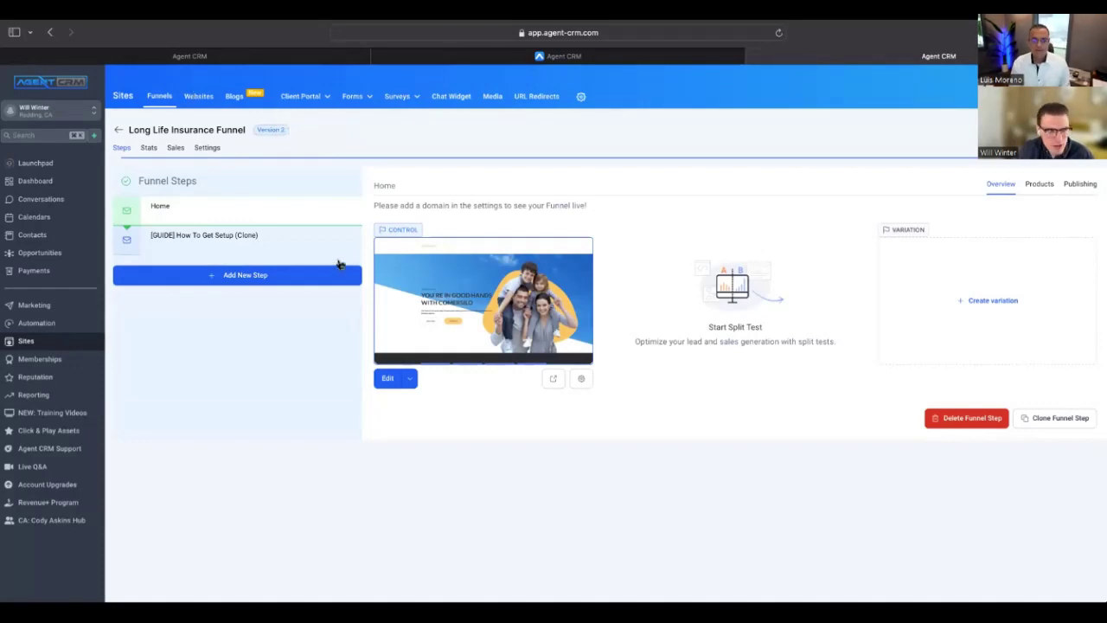
scroll(154, 101, "up", 5)
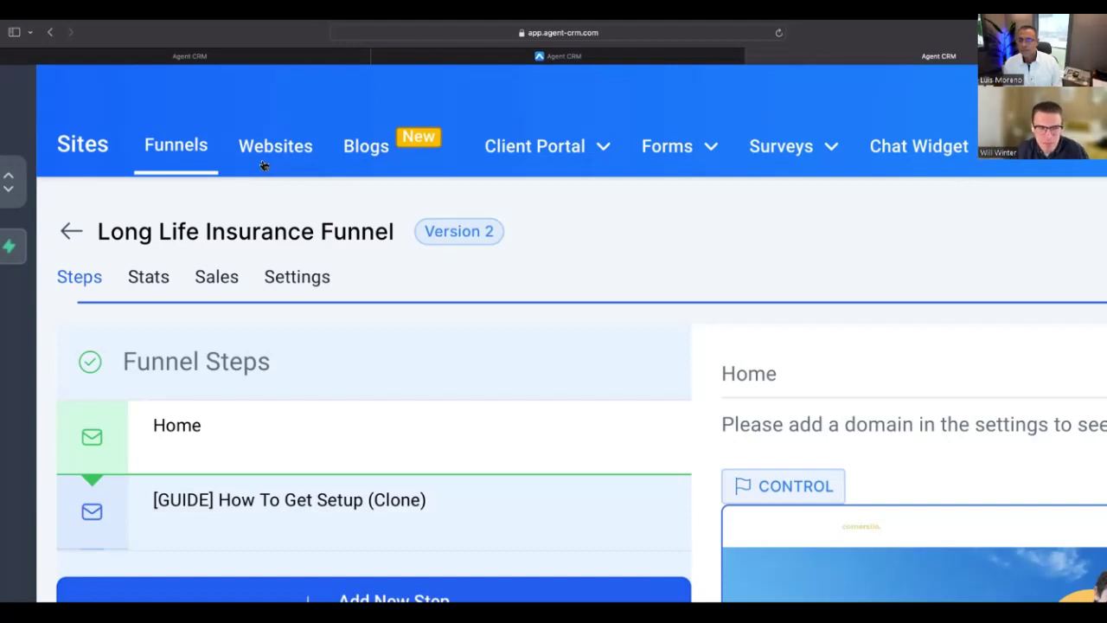
scroll(275, 152, "down", 5)
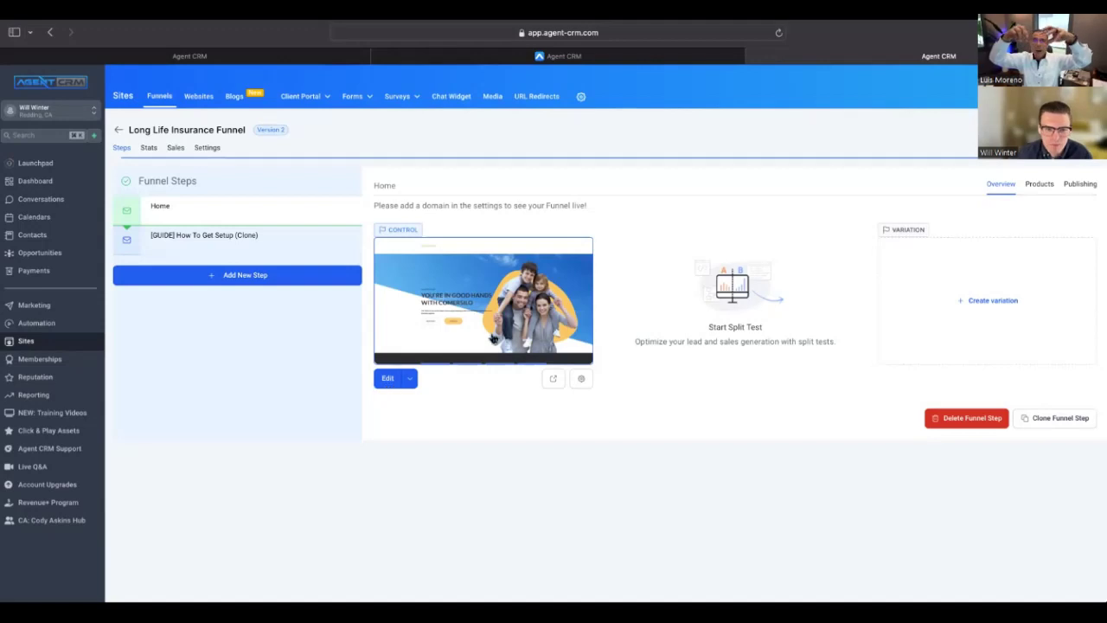
Step: Edit the Long Life Home page in a fourth browser tab
left_click(413, 382)
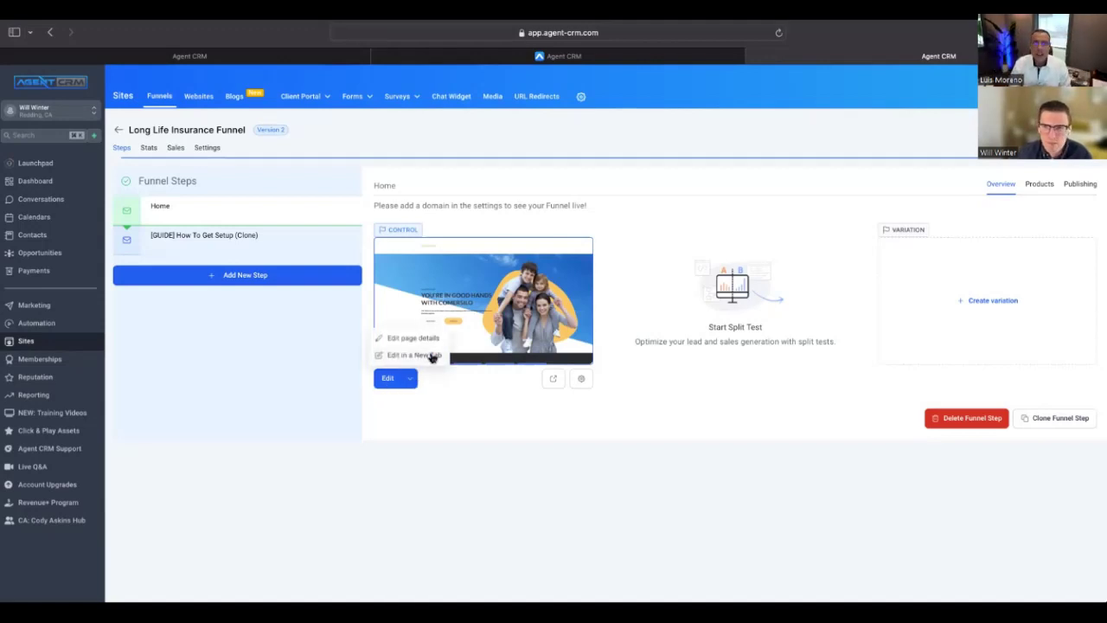
left_click(414, 355)
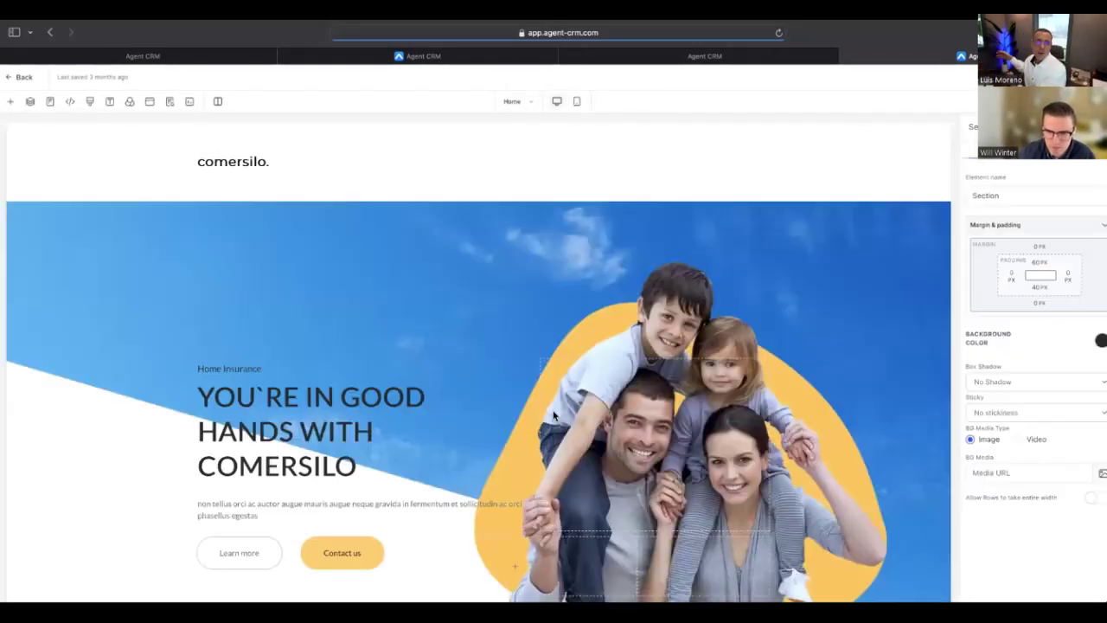
scroll(553, 416, "down", 3)
scroll(553, 416, "down", 10)
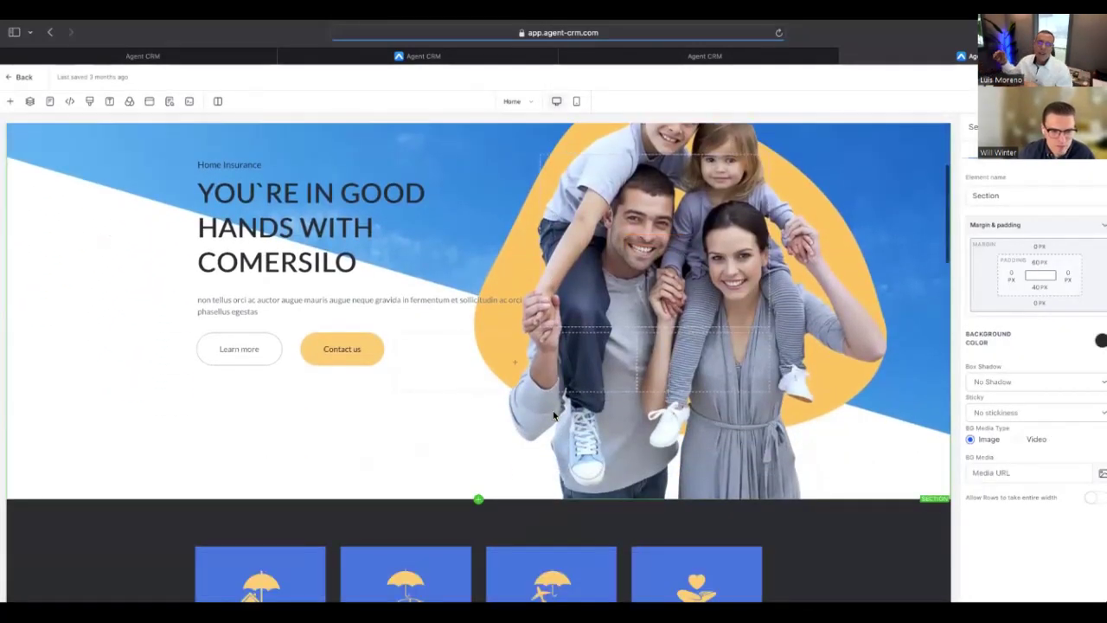
scroll(553, 410, "down", 4)
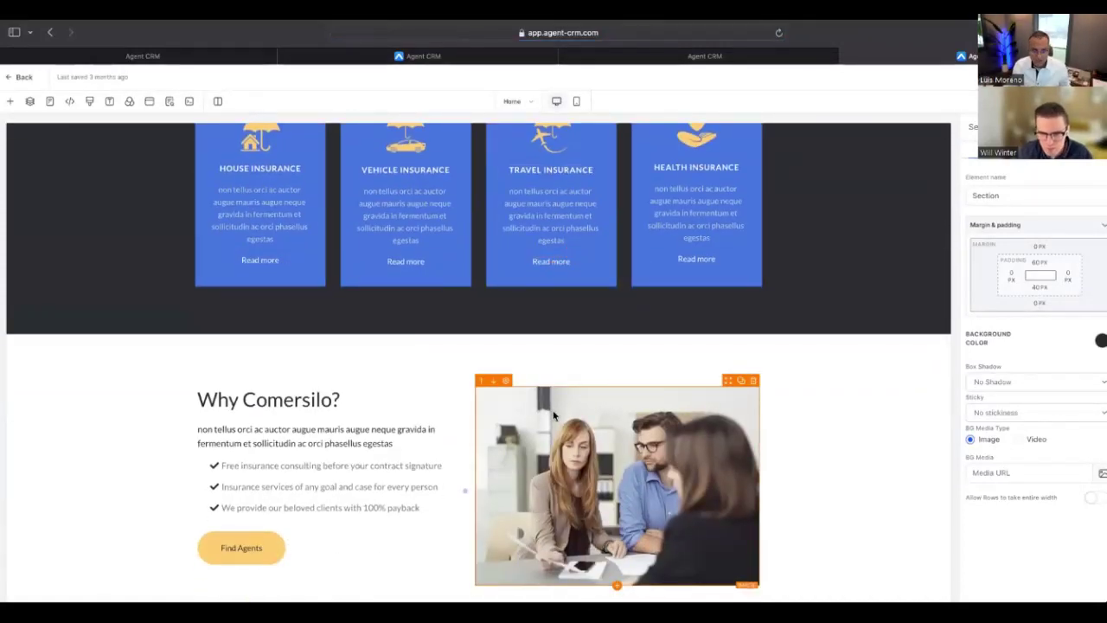
scroll(553, 410, "down", 2)
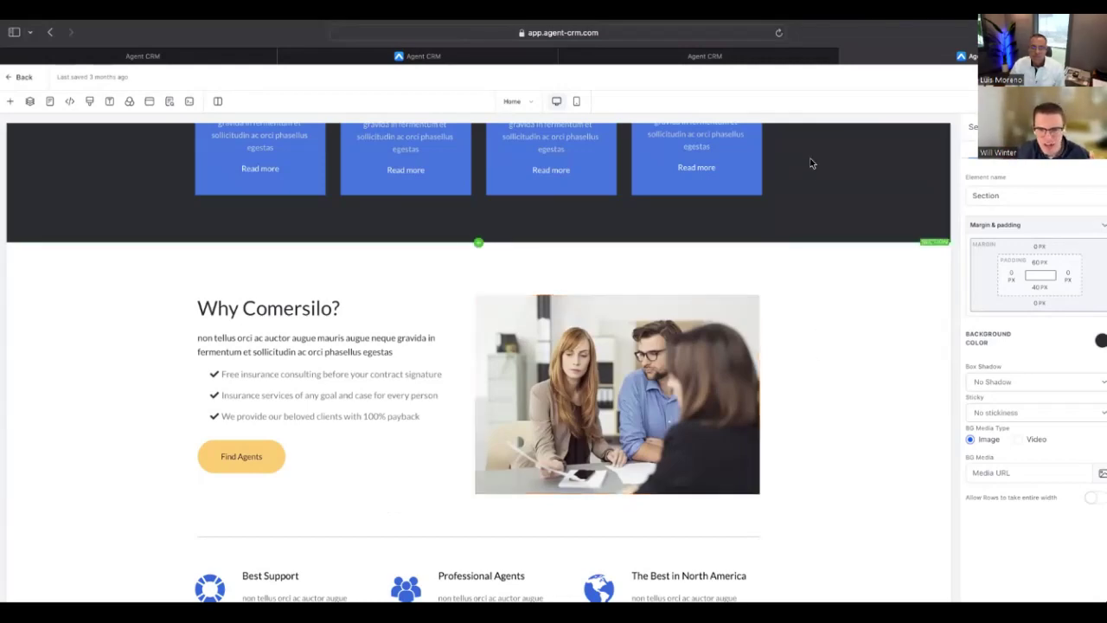
scroll(766, 227, "up", 5)
scroll(766, 226, "down", 2)
scroll(766, 227, "up", 3)
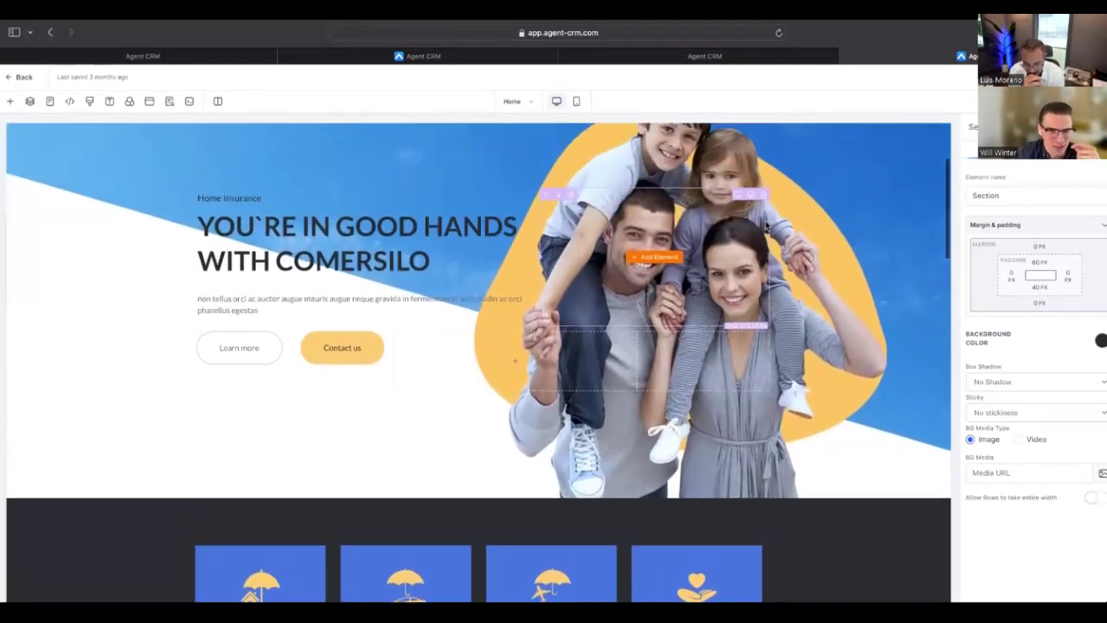
scroll(766, 226, "down", 2)
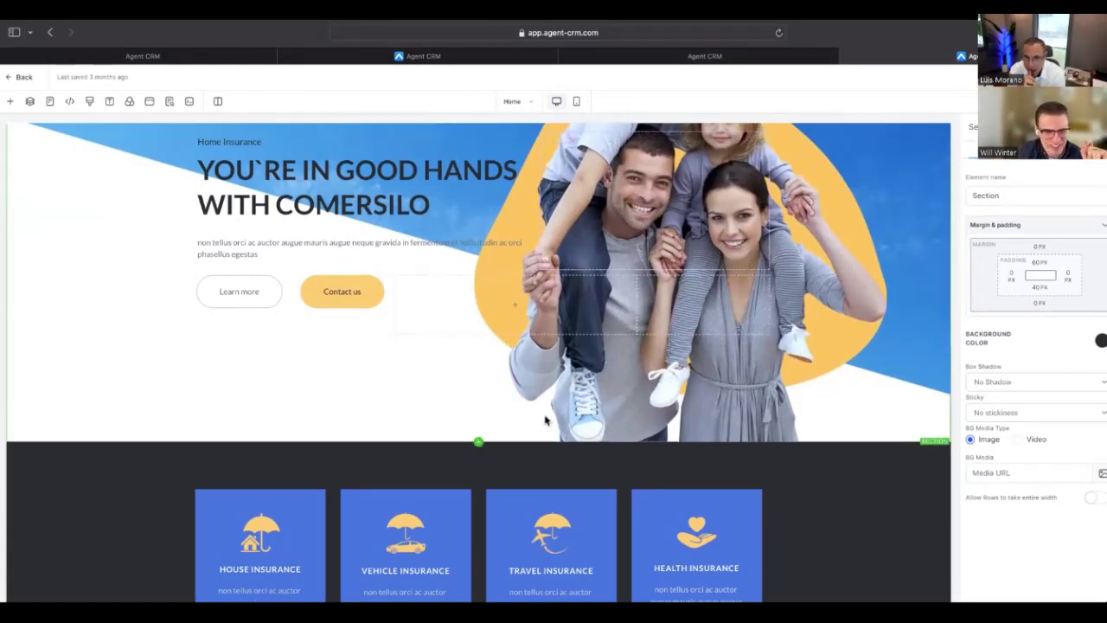
scroll(545, 419, "down", 2)
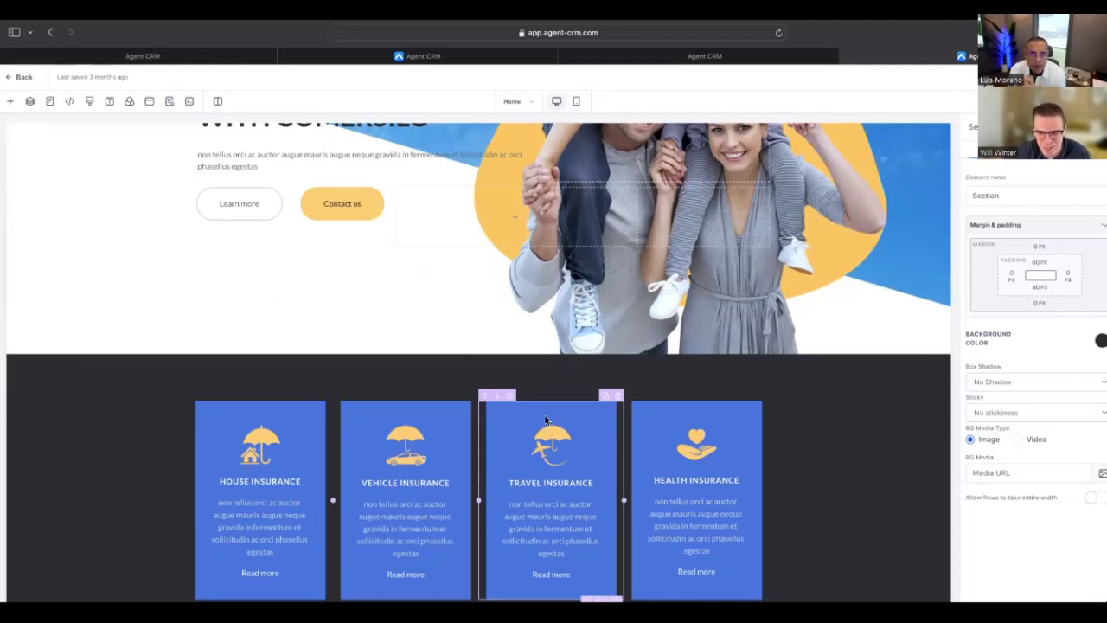
scroll(523, 342, "up", 3)
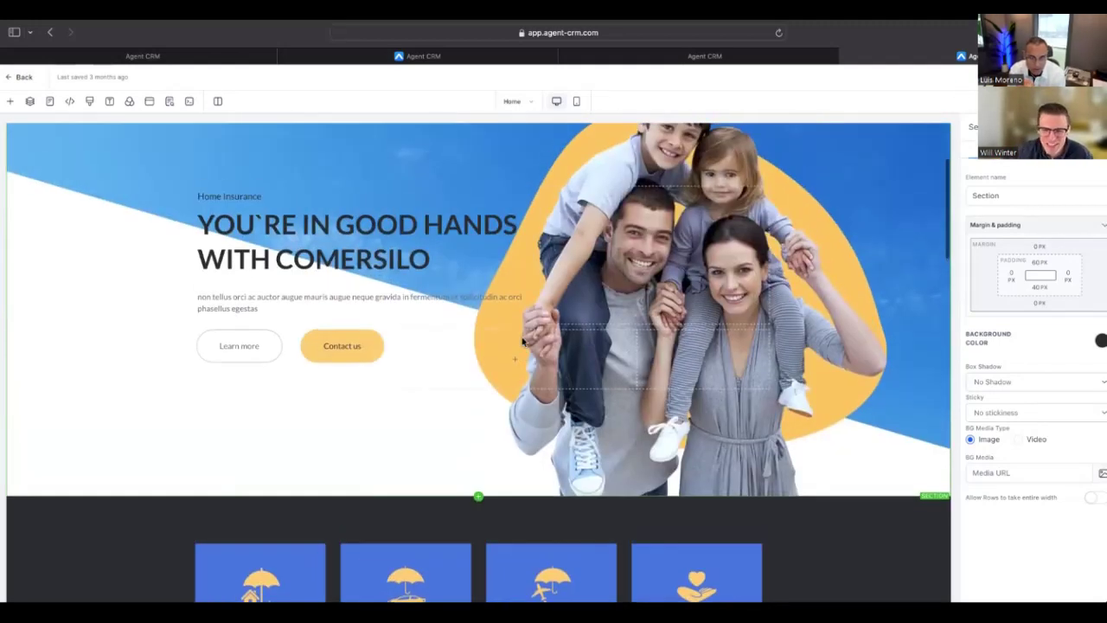
scroll(522, 342, "down", 4)
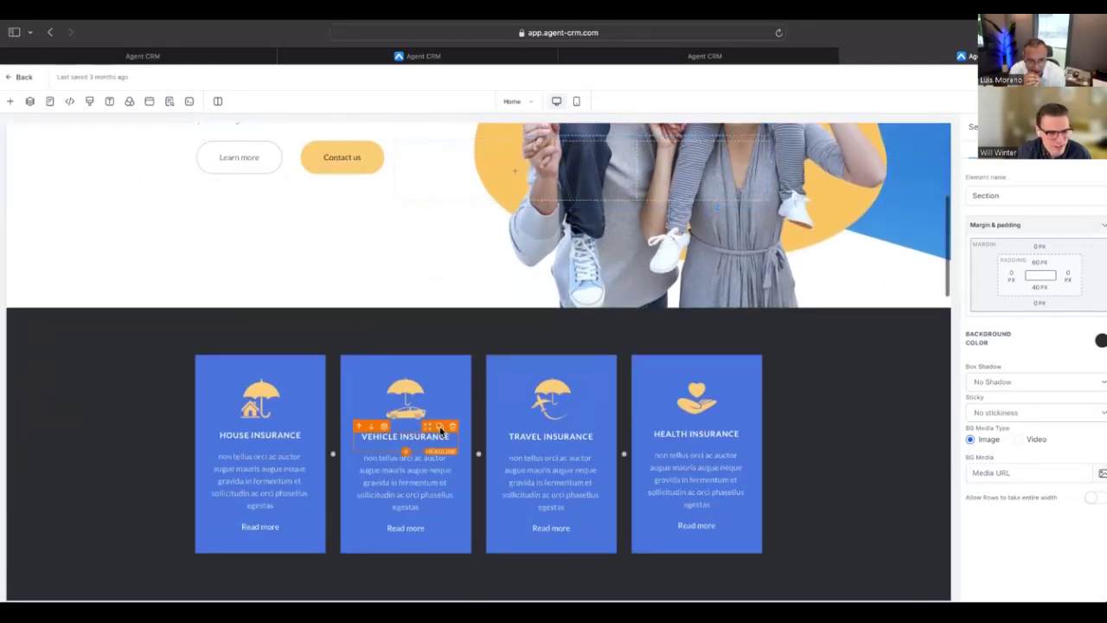
scroll(439, 428, "down", 2)
scroll(411, 378, "down", 3)
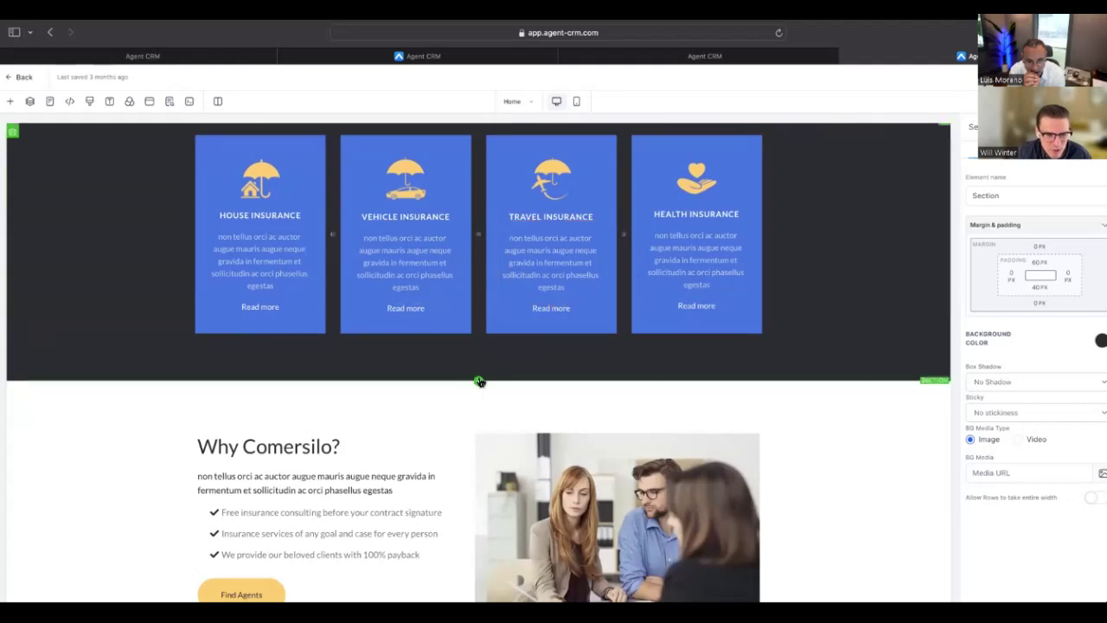
scroll(480, 381, "down", 2)
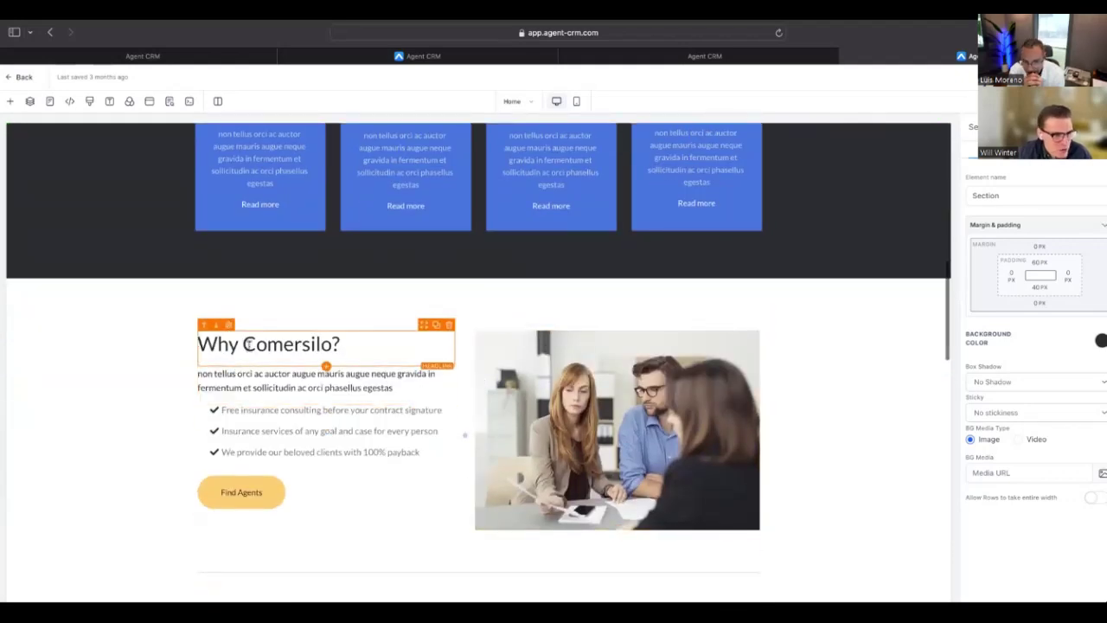
scroll(298, 353, "down", 2)
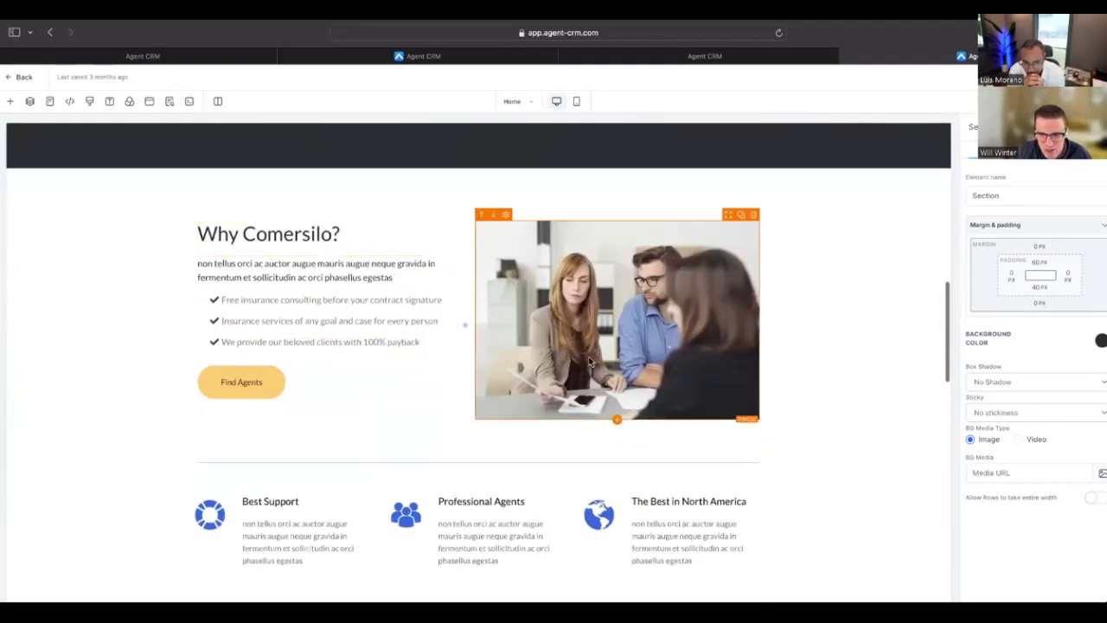
scroll(366, 396, "down", 3)
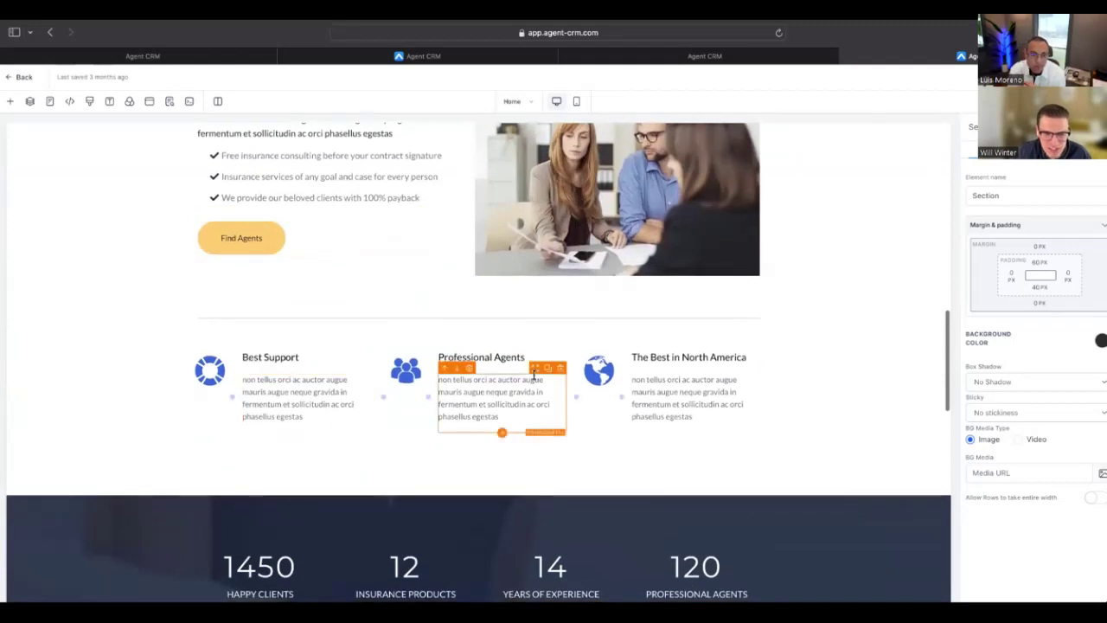
scroll(531, 374, "down", 2)
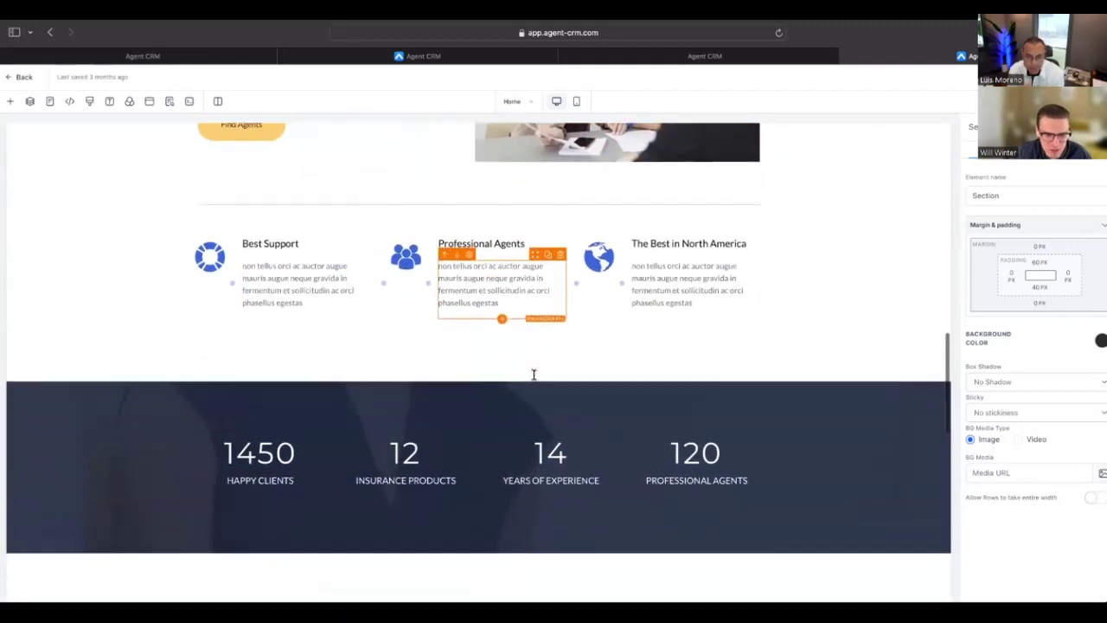
Step: Replace 14 with 20 in the stats band's Years of Experience figure
left_click(557, 462)
left_click_drag(569, 451, 530, 453)
type("20")
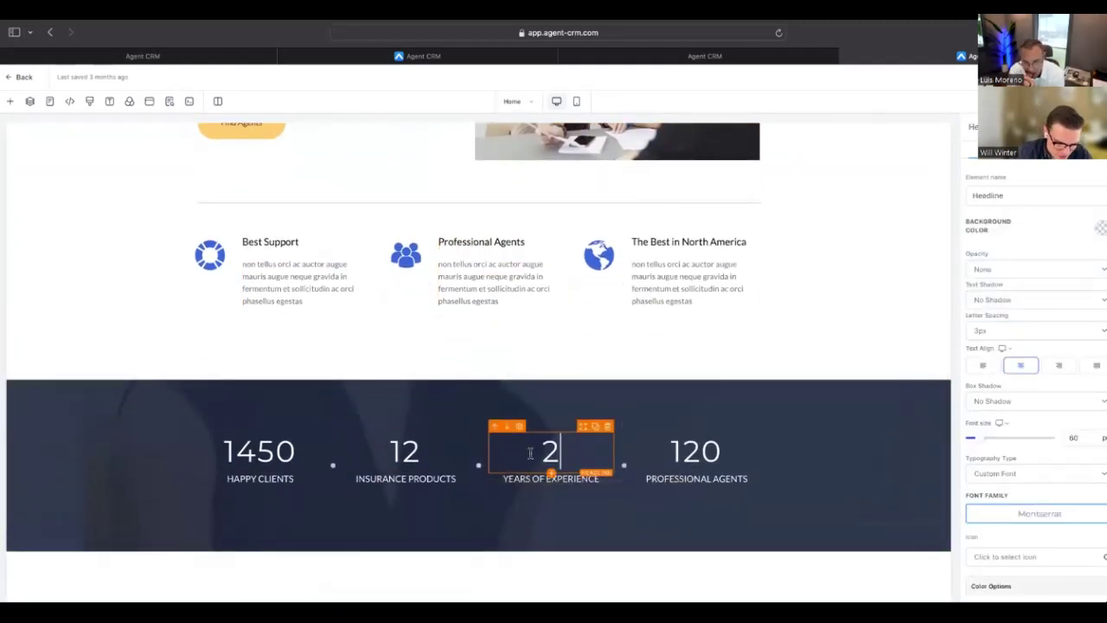
left_click(566, 514)
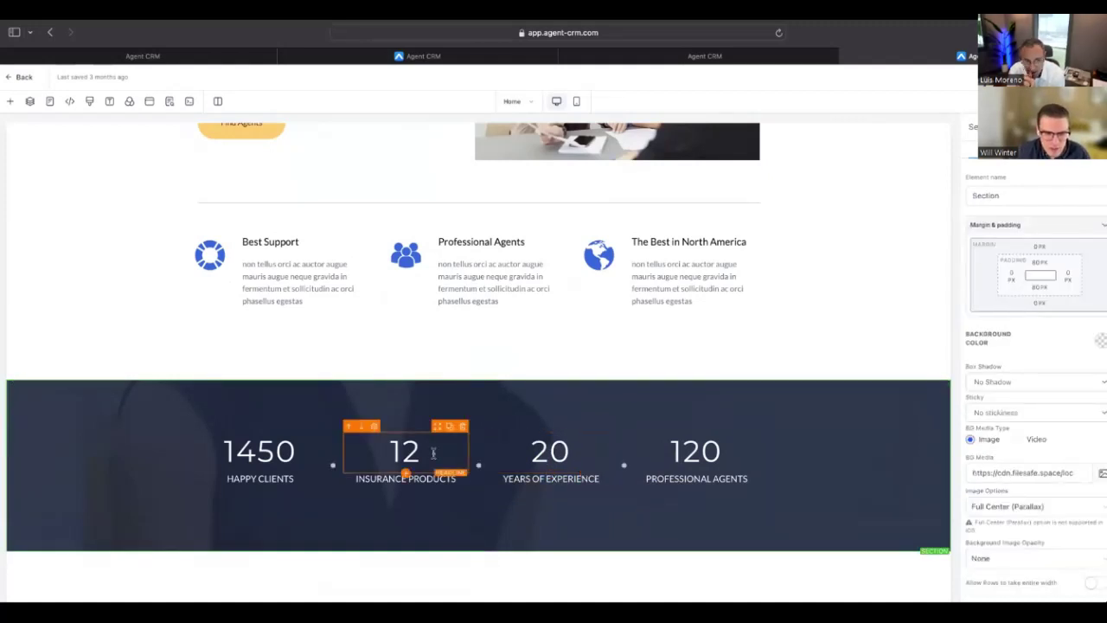
left_click_drag(424, 452, 389, 451)
scroll(404, 463, "down", 3)
scroll(404, 462, "down", 3)
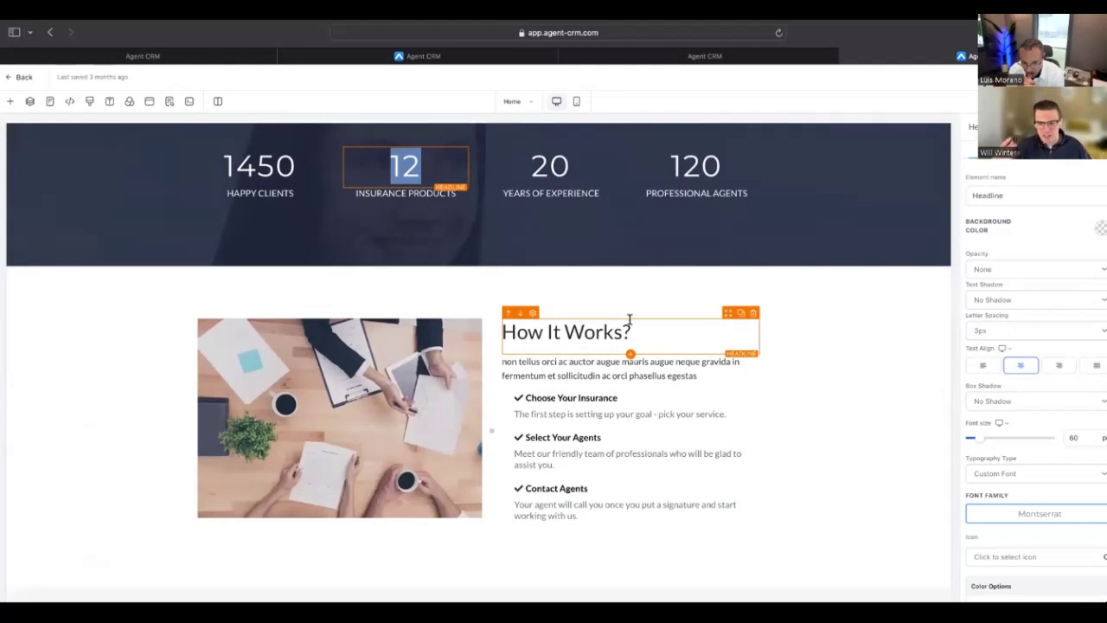
scroll(558, 375, "down", 2)
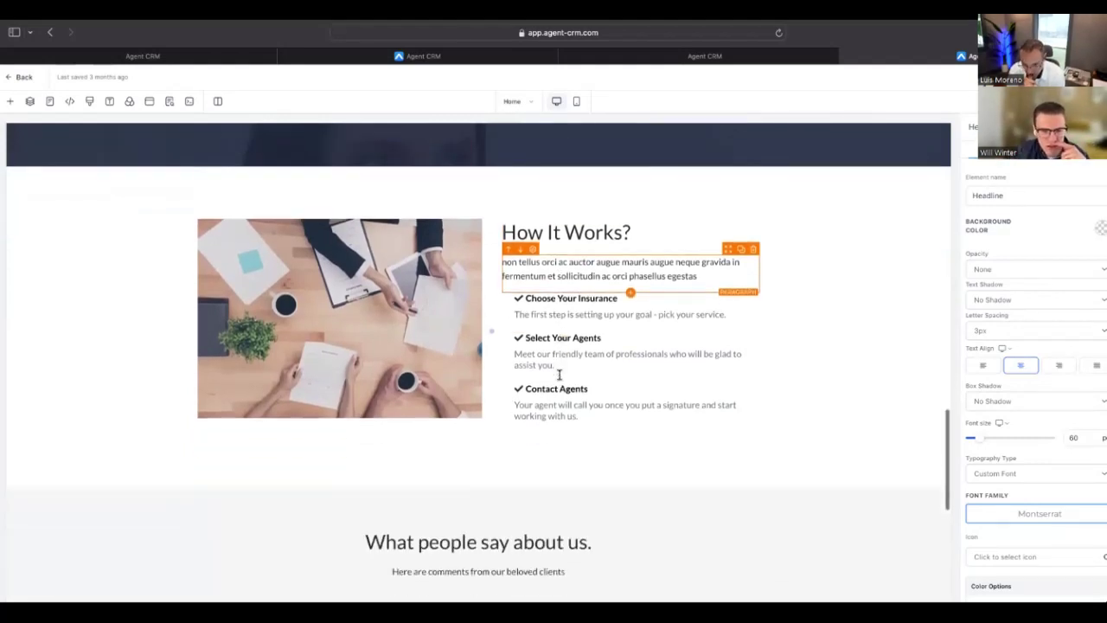
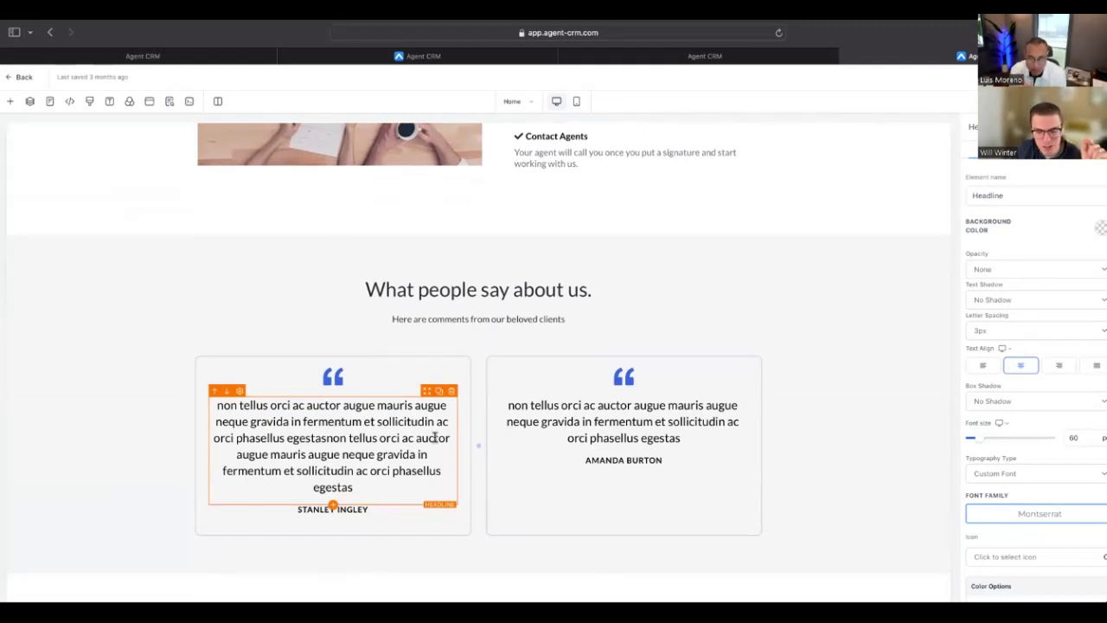
scroll(415, 492, "down", 5)
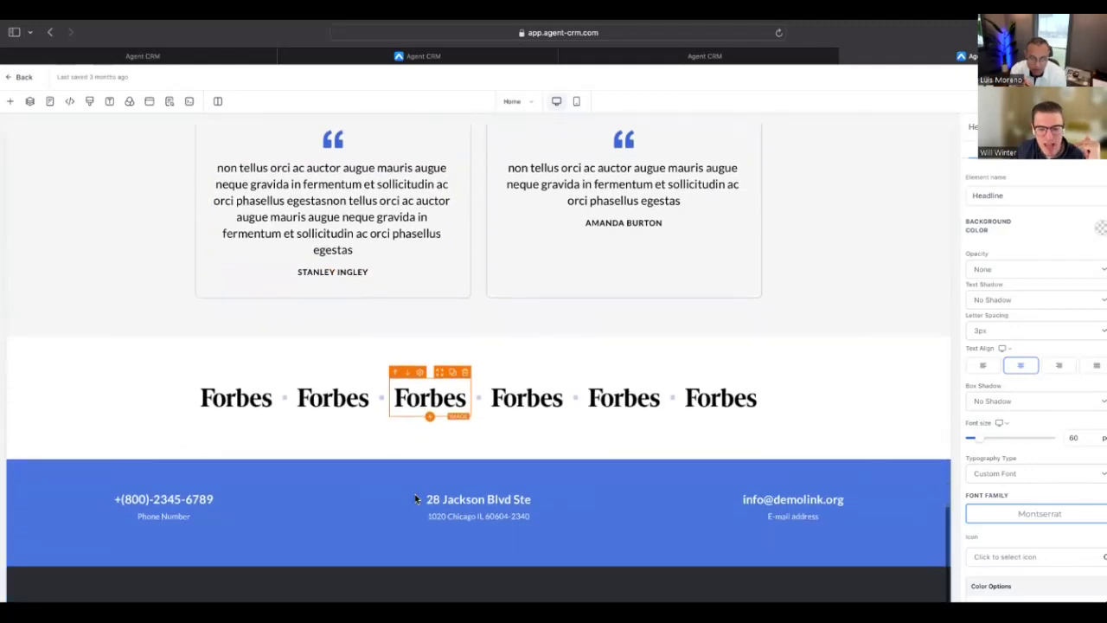
scroll(416, 497, "up", 1)
scroll(415, 494, "down", 2)
scroll(416, 491, "up", 2)
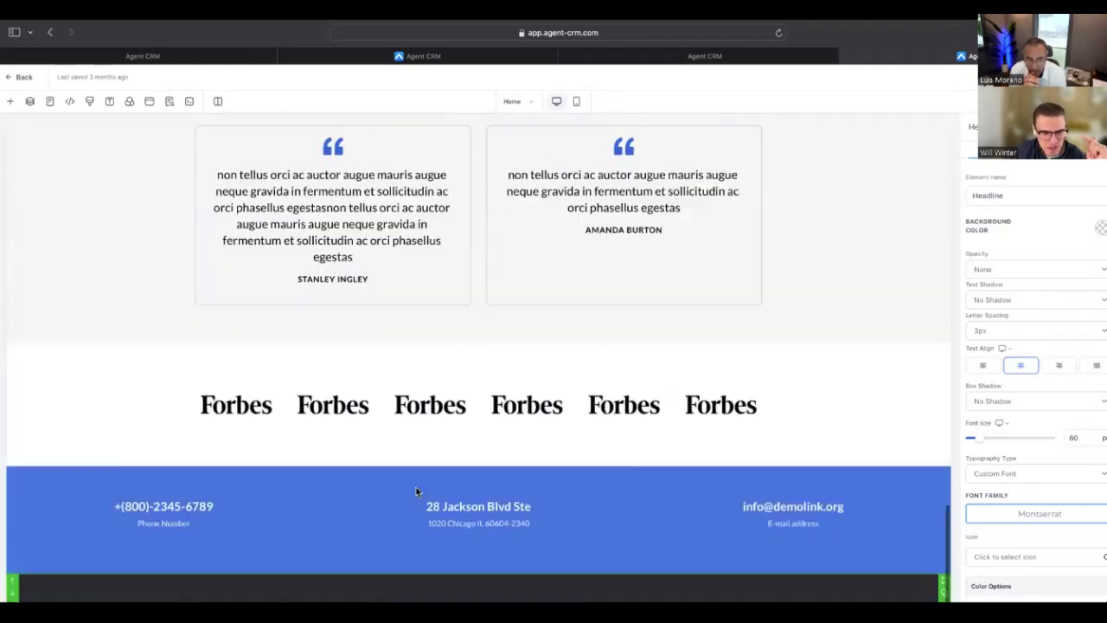
scroll(416, 486, "up", 10)
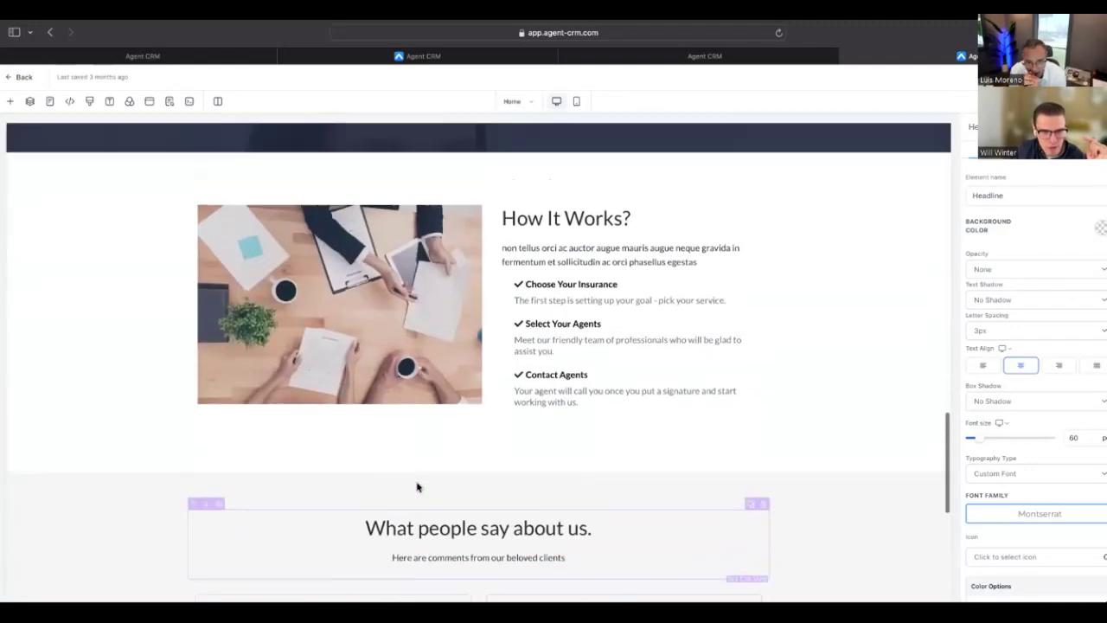
scroll(416, 487, "up", 12)
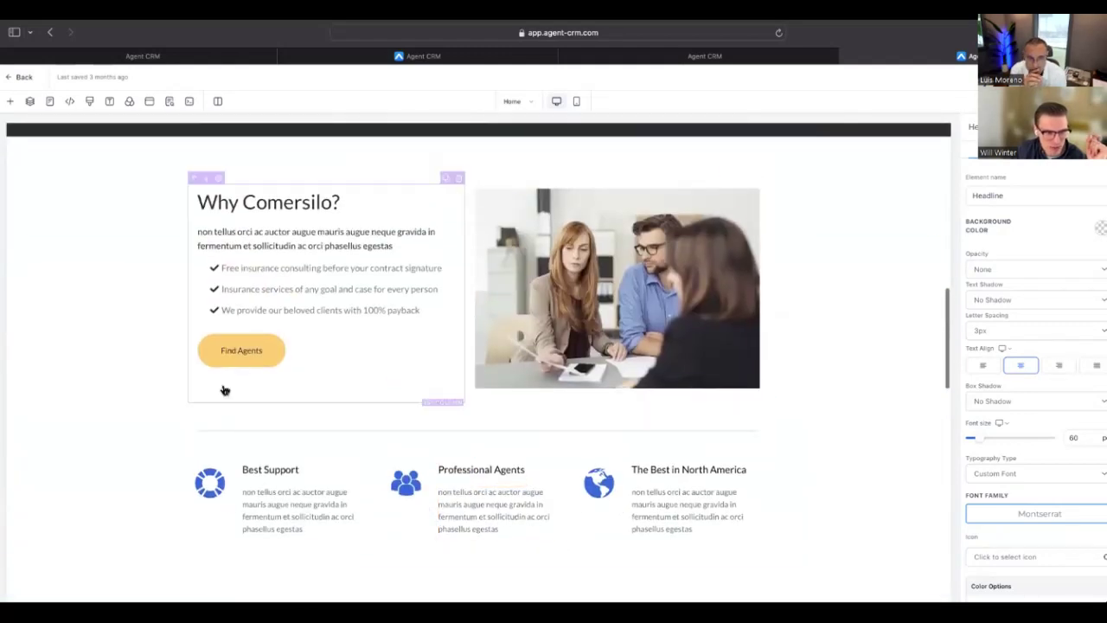
left_click(241, 358)
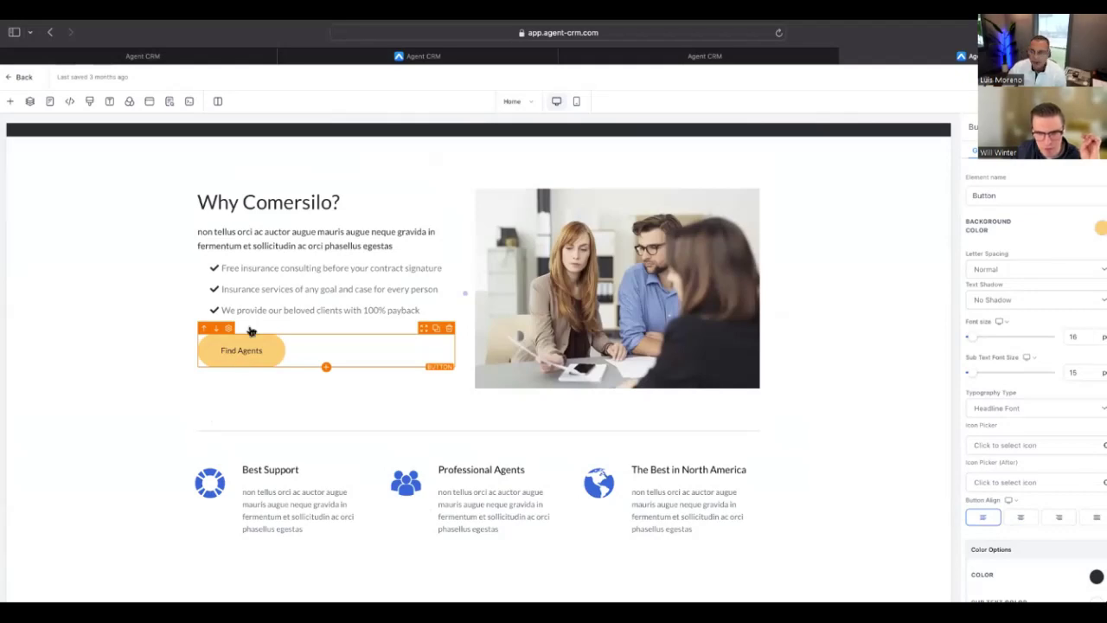
scroll(254, 360, "down", 2)
scroll(254, 360, "down", 10)
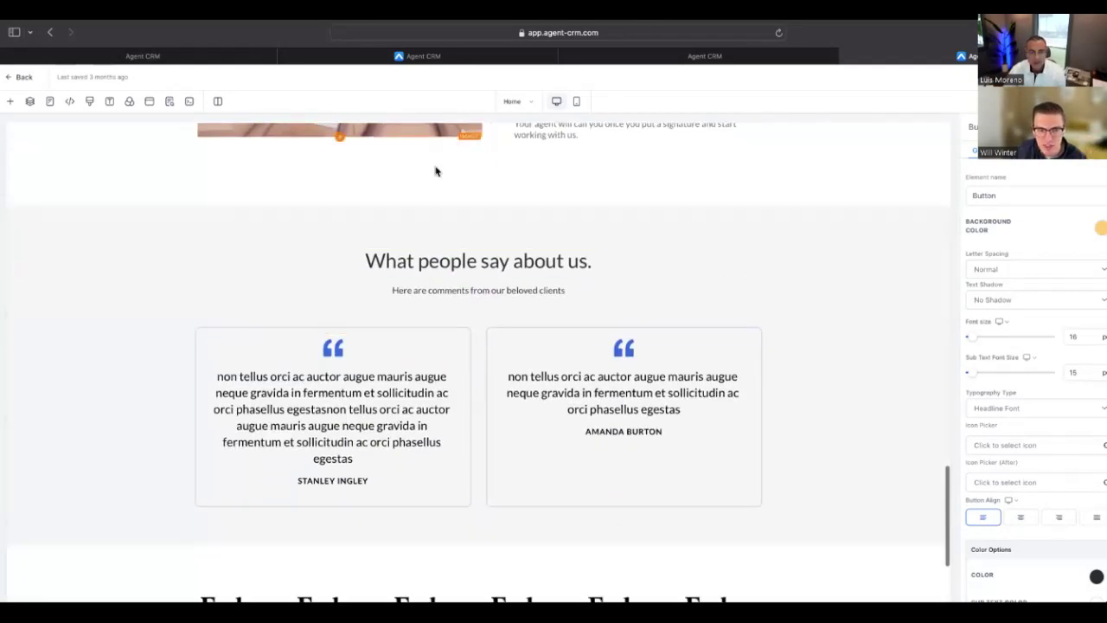
scroll(429, 193, "down", 5)
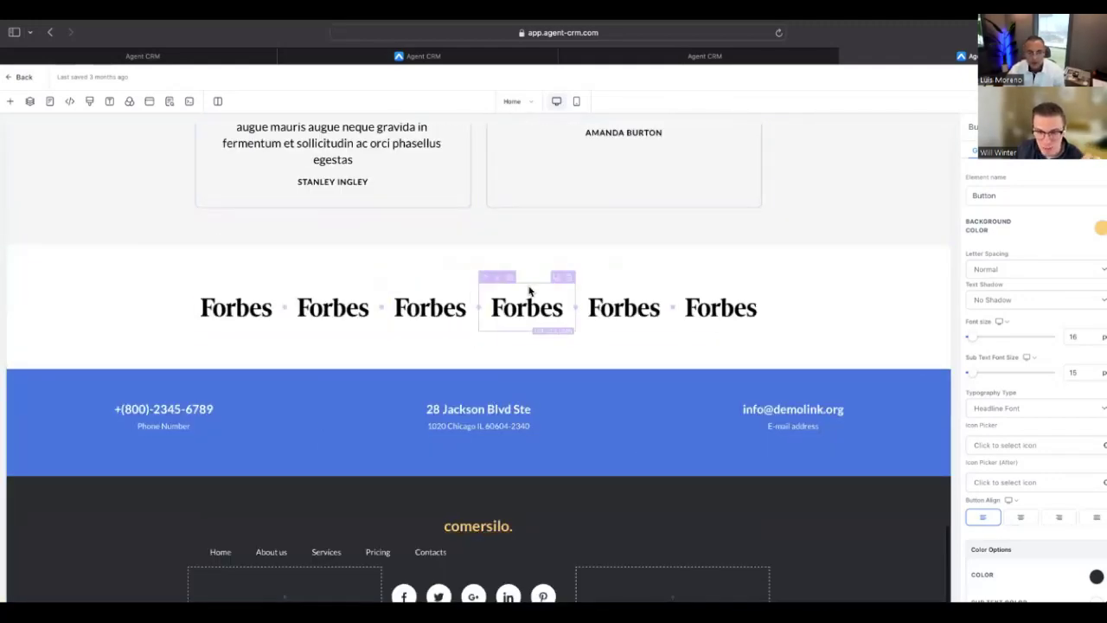
scroll(527, 289, "up", 10)
scroll(528, 286, "up", 8)
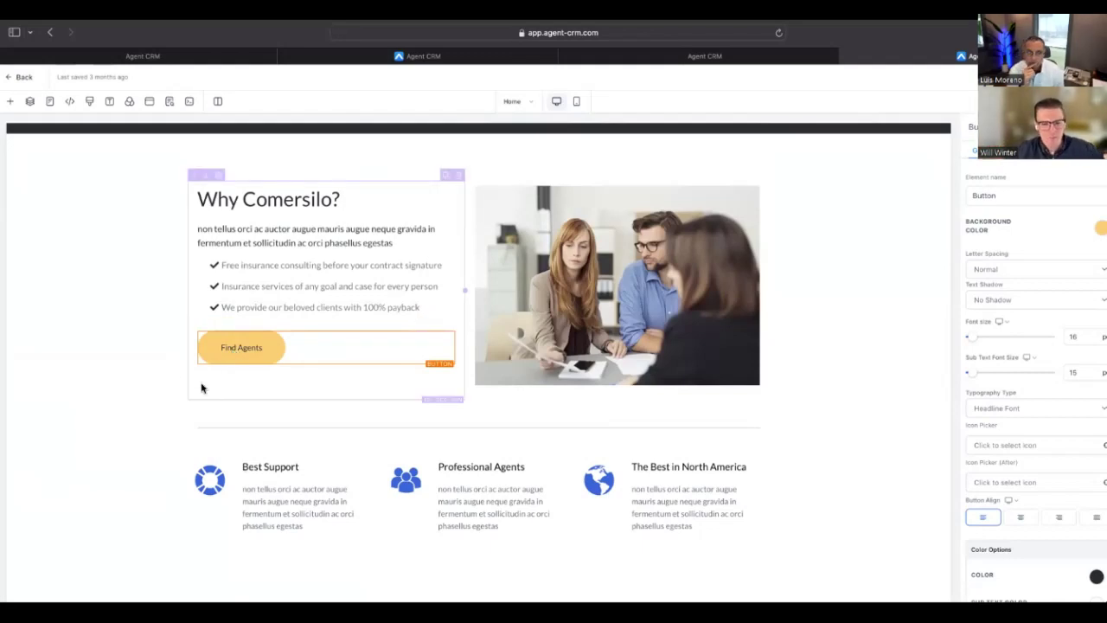
scroll(339, 379, "up", 2)
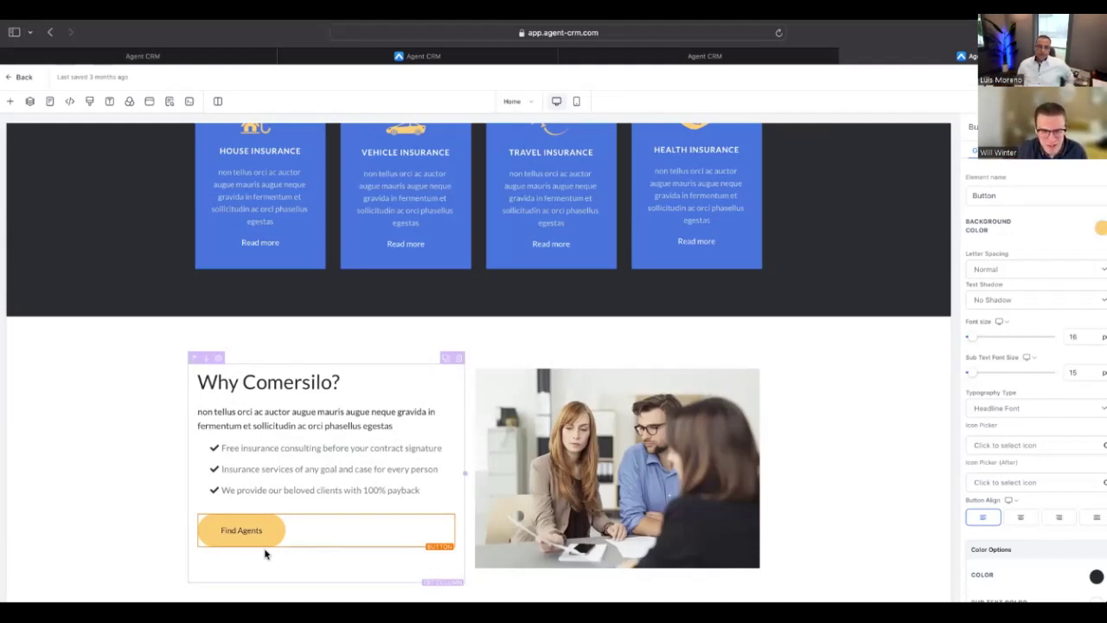
scroll(372, 334, "up", 5)
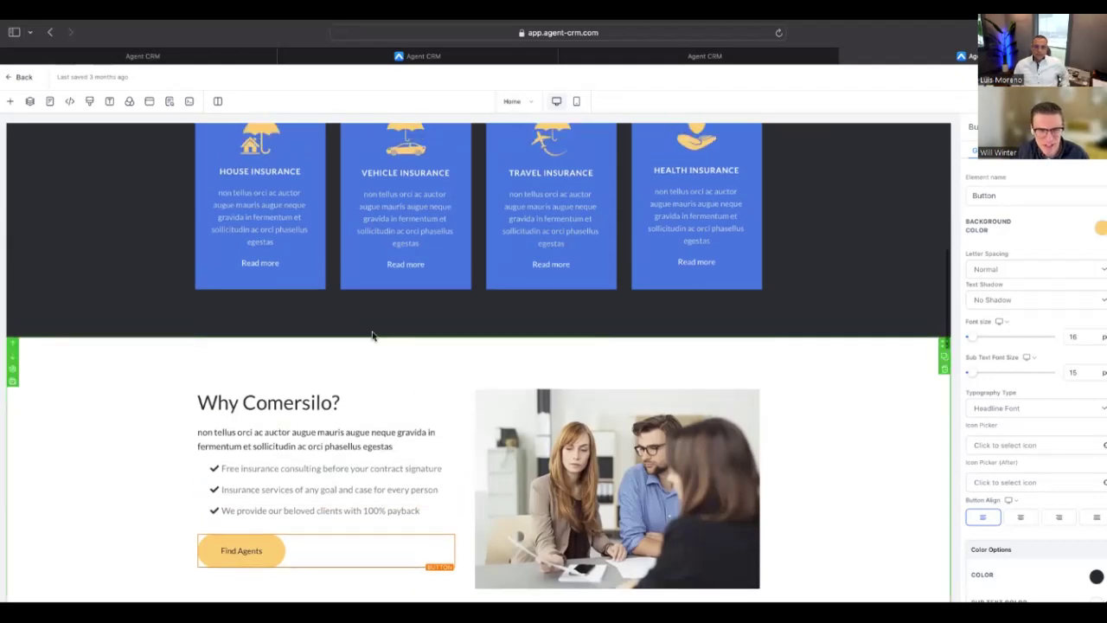
scroll(371, 336, "up", 5)
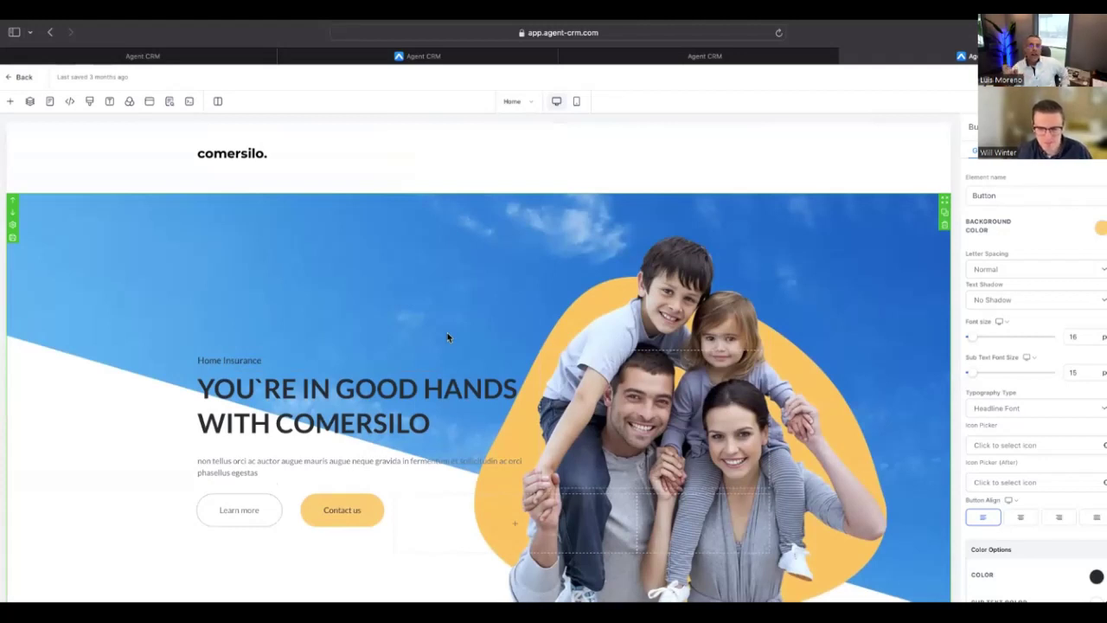
scroll(447, 337, "up", 1)
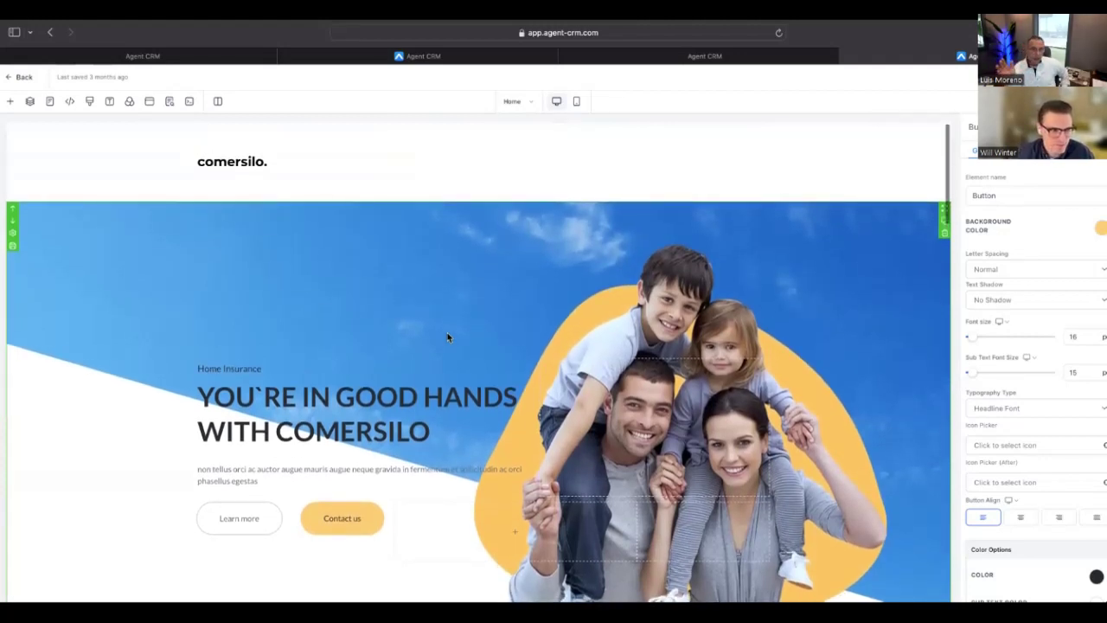
Step: Change the logo text to 'will Winter.' and replace COMERSILO in the headline with 'WILL'
left_click(240, 158)
double_click(259, 163)
type("will ")
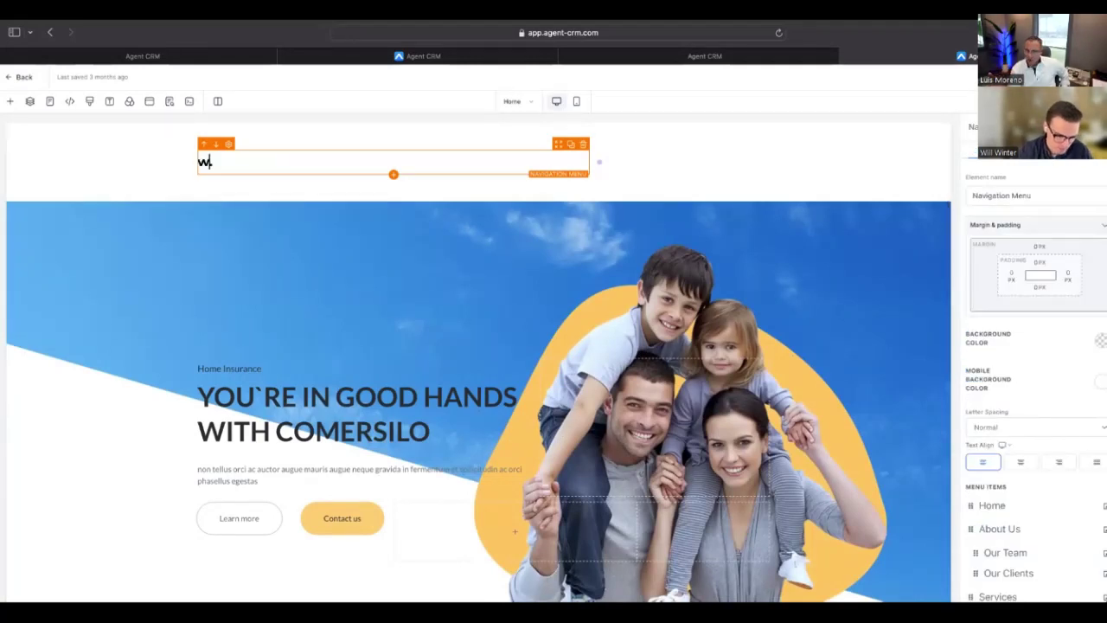
type("Winter.")
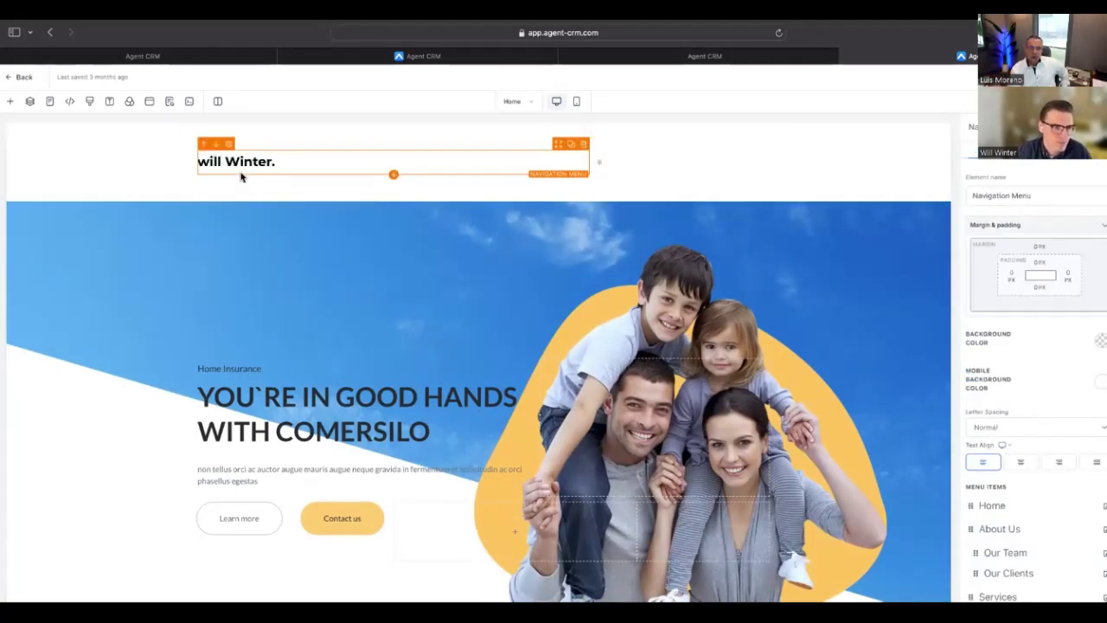
left_click(405, 431)
left_click(405, 431)
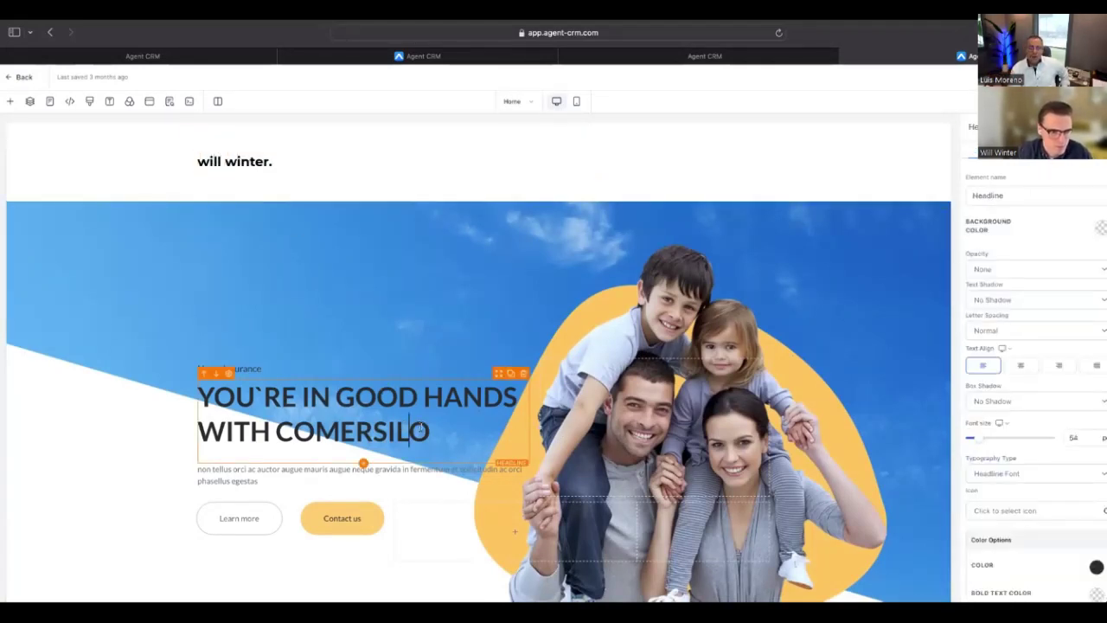
left_click_drag(431, 431, 275, 431)
key("BackSpace")
type("Will")
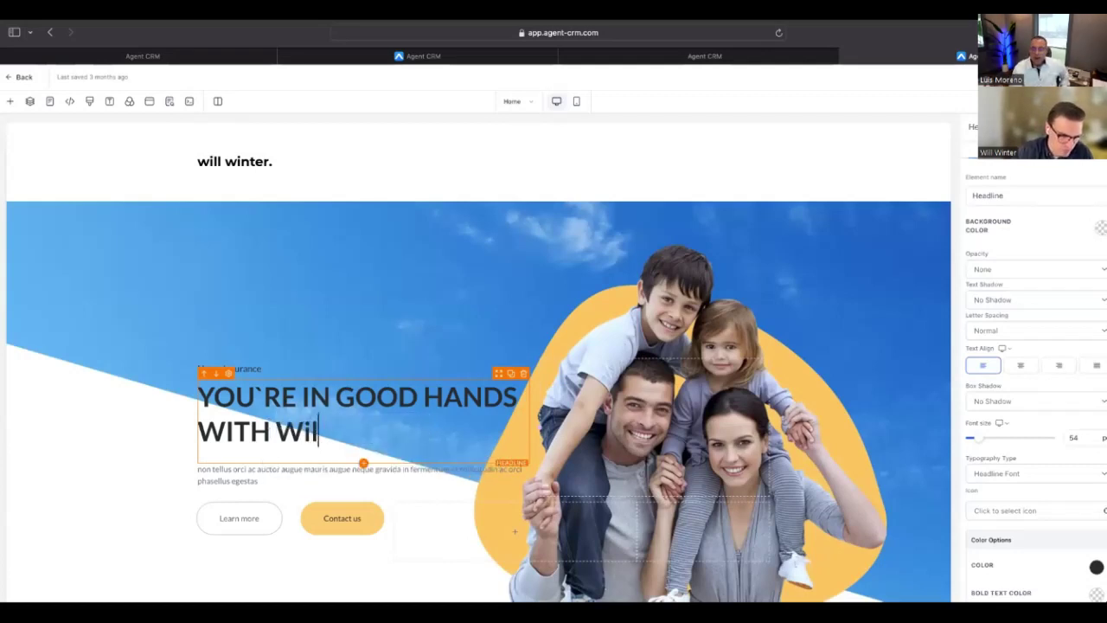
key("BackSpace")
key("BackSpace")
key("BackSpace")
type("ILL")
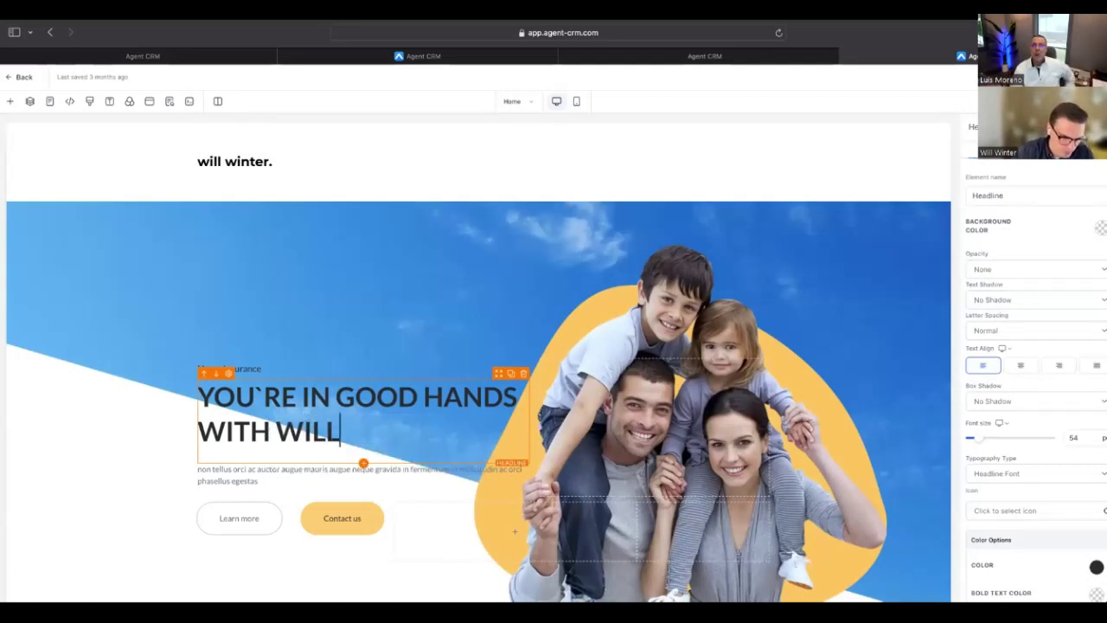
Step: Replace the placeholder paragraph with the quote "He's the best insurance agent ever!" and a customer-name attribution
left_click(247, 479)
left_click_drag(265, 479, 165, 465)
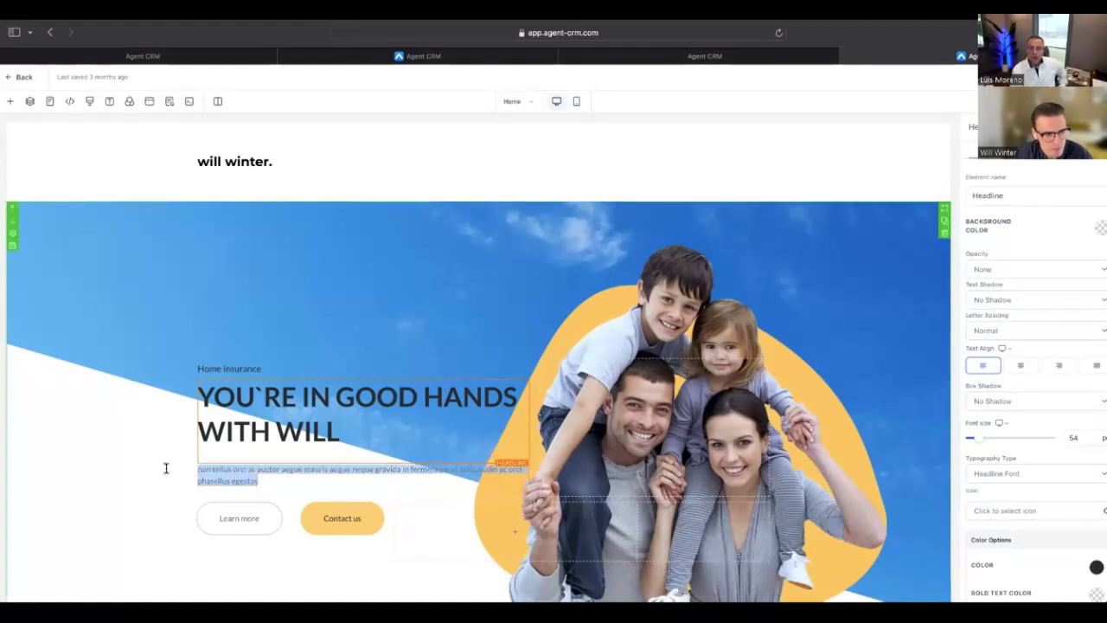
type("He's the")
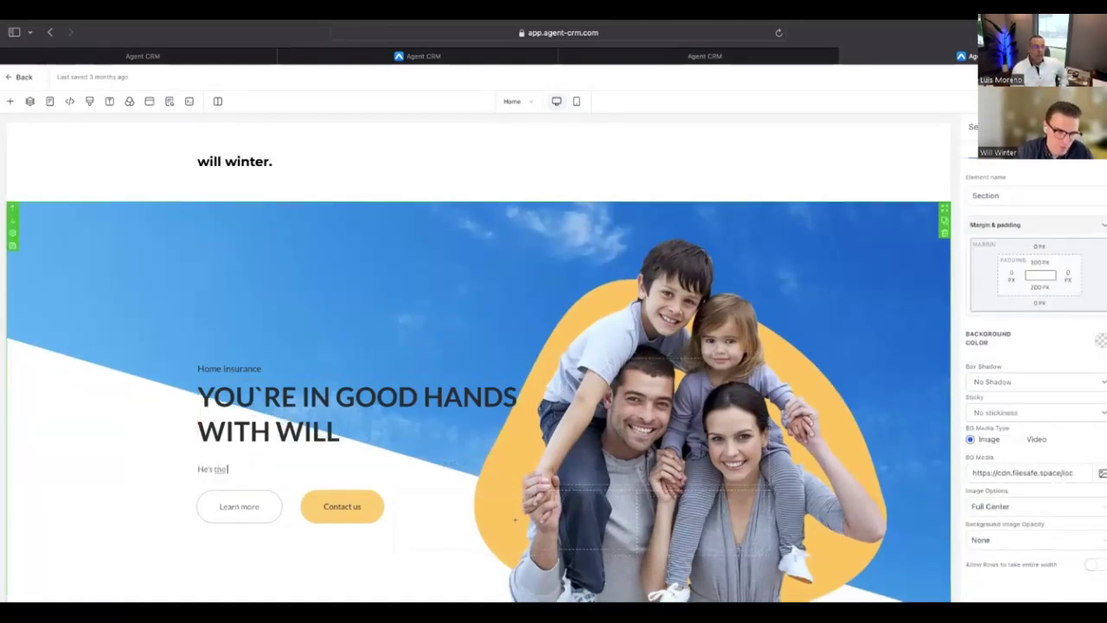
type(" best insuranc")
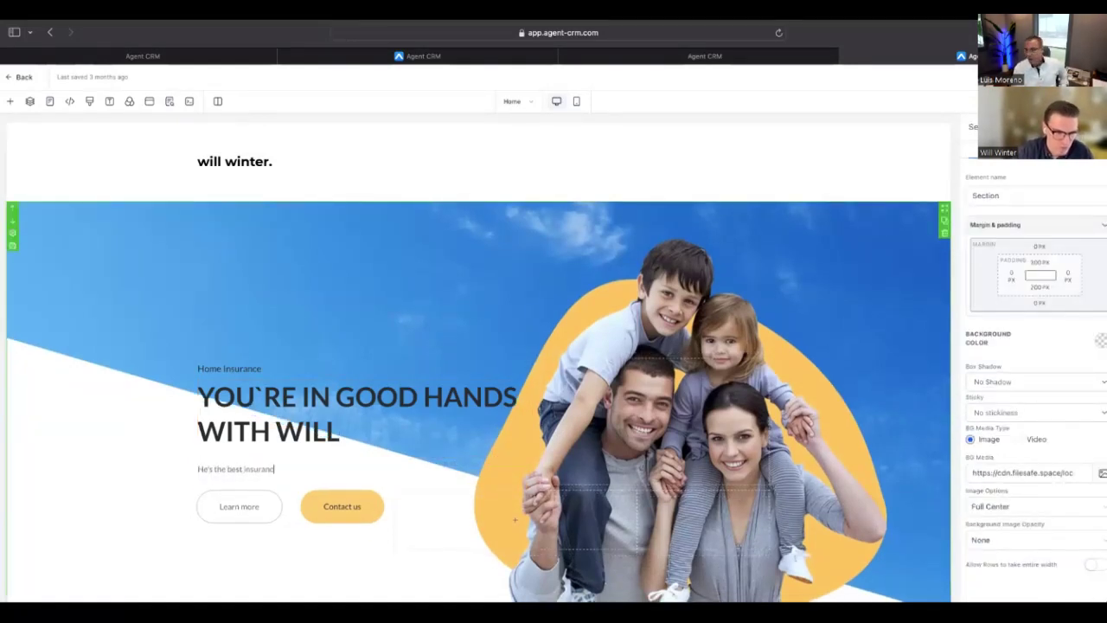
type("e agent")
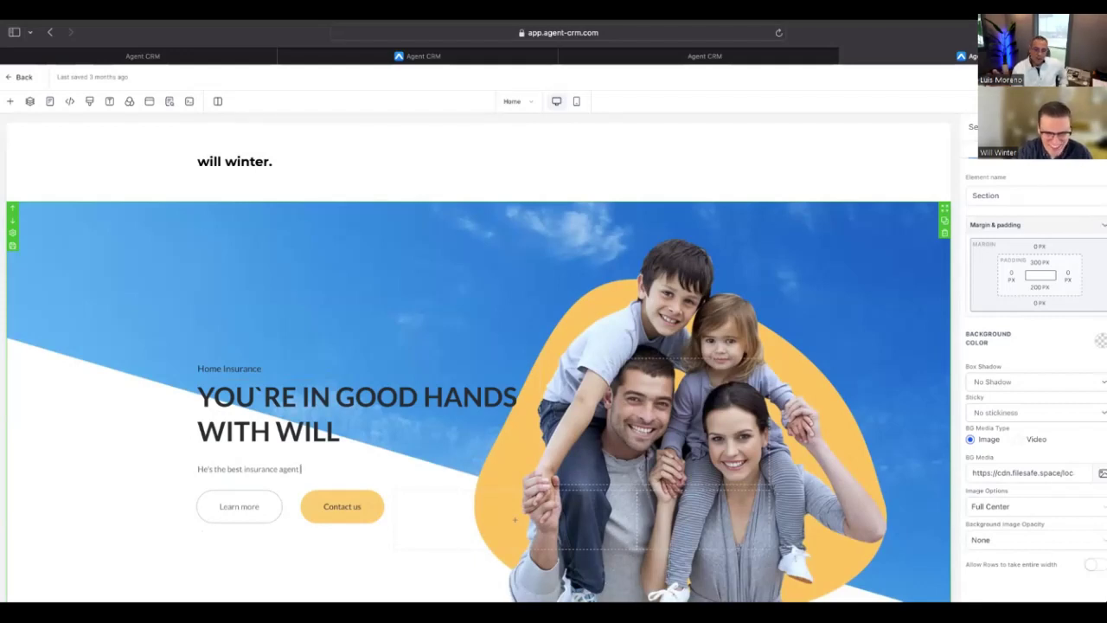
type(" ever!")
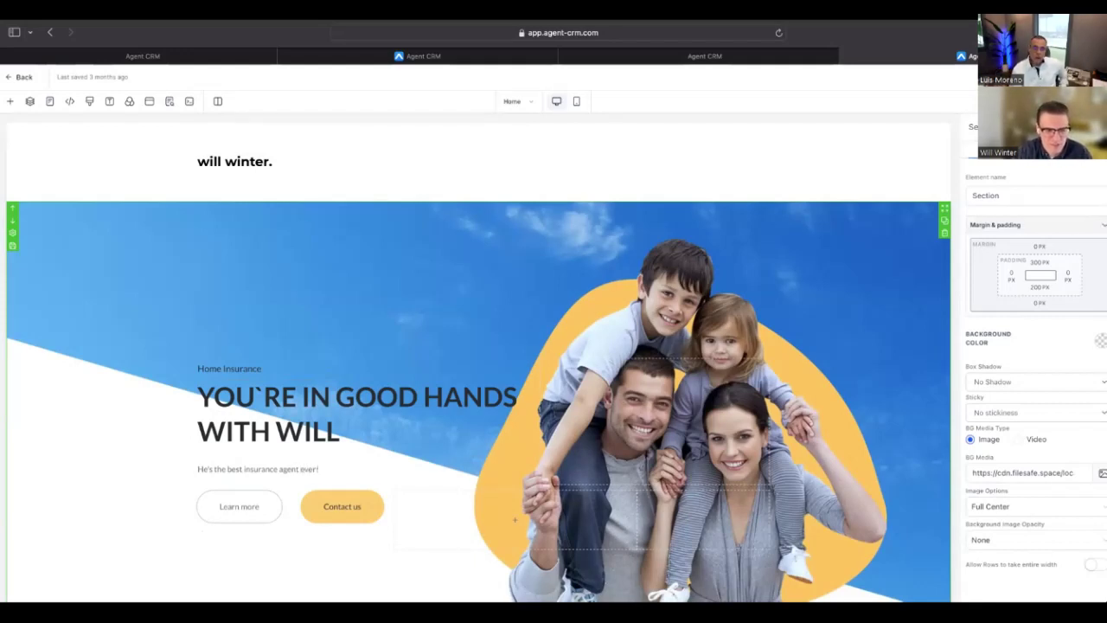
key("Return")
type("- S")
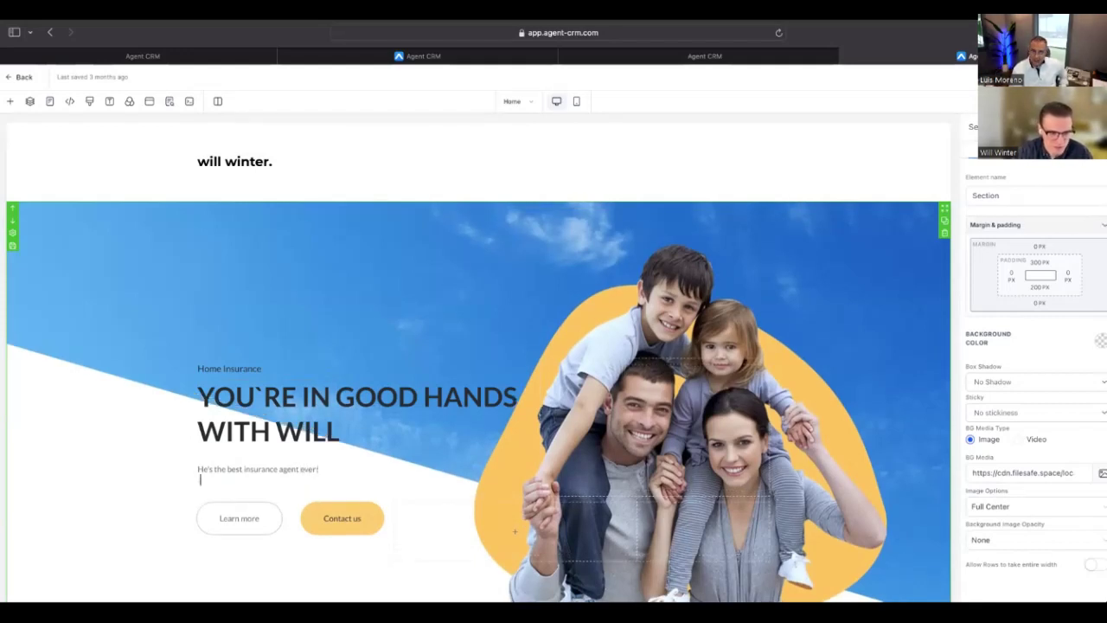
key("BackSpace")
type("one of")
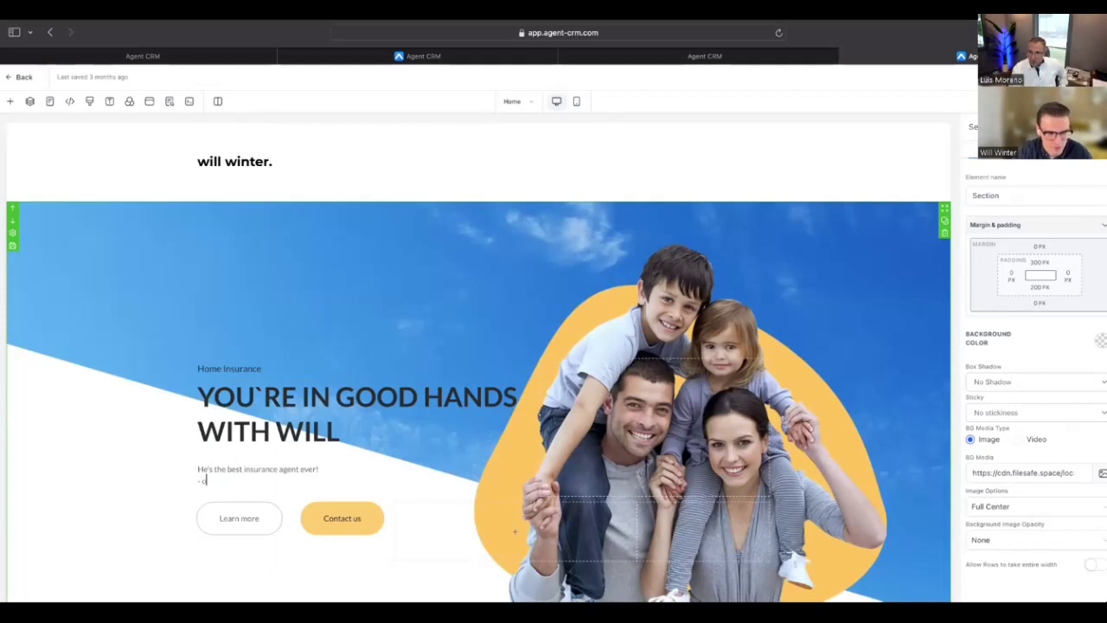
key("BackSpace")
key("BackSpace")
key("BackSpace")
key("BackSpace")
key("BackSpace")
key("BackSpace")
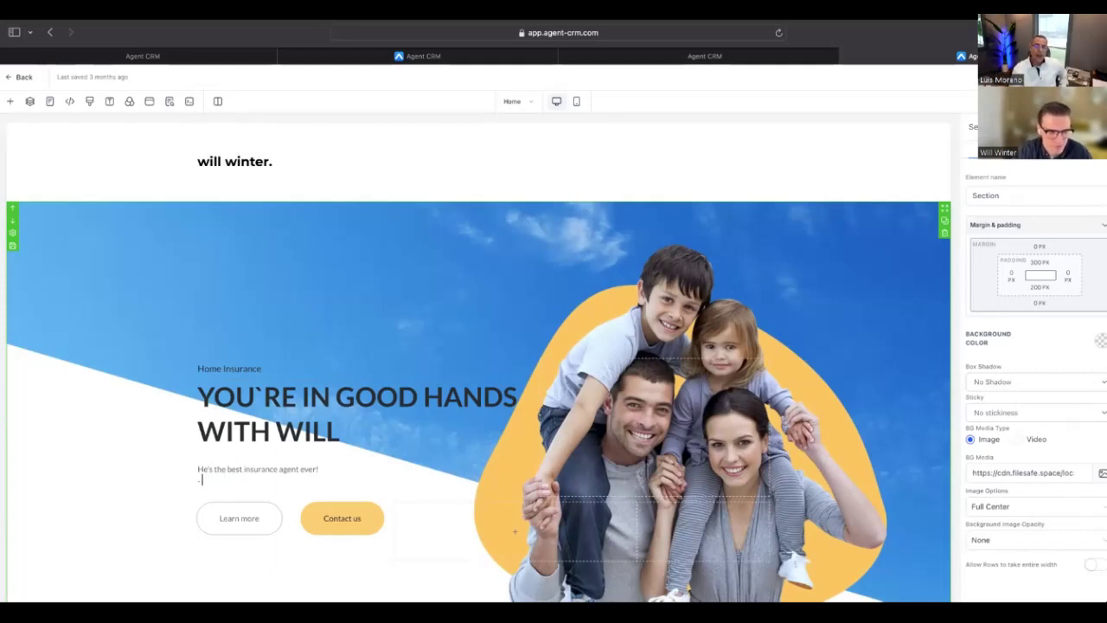
type("Suzy Q")
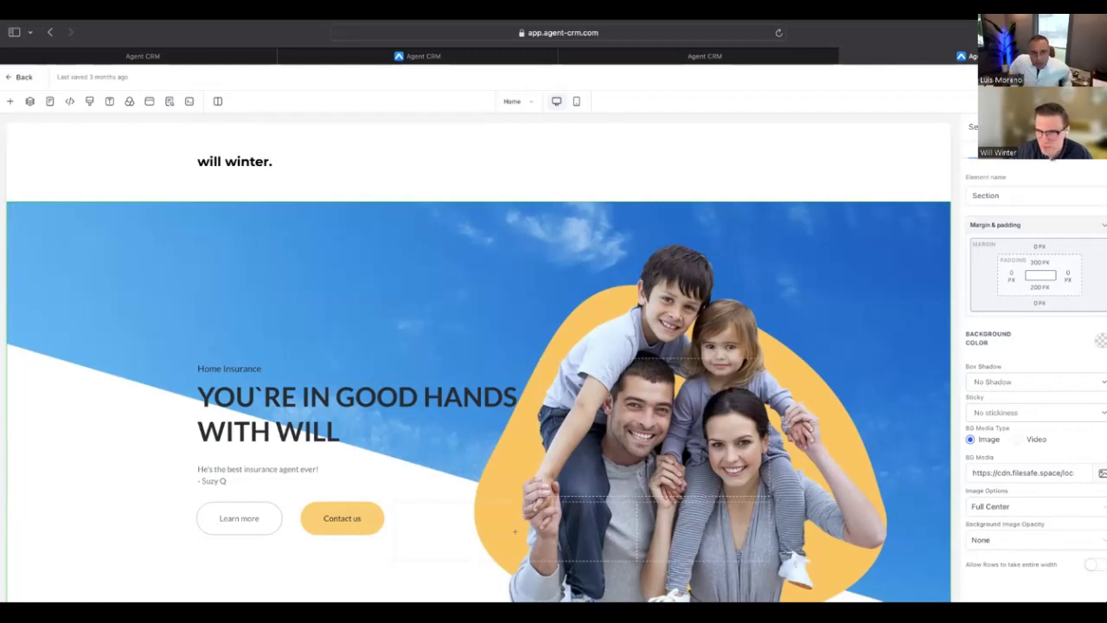
Step: Open and close the SEO metadata settings, then review the hero section on the canvas
left_click(170, 101)
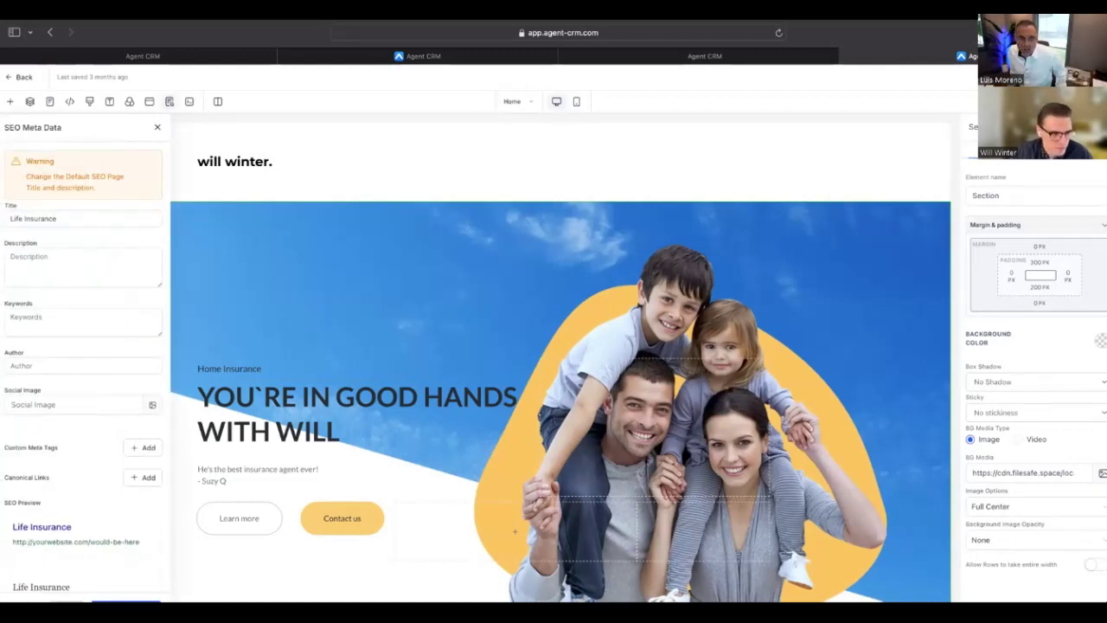
left_click(158, 127)
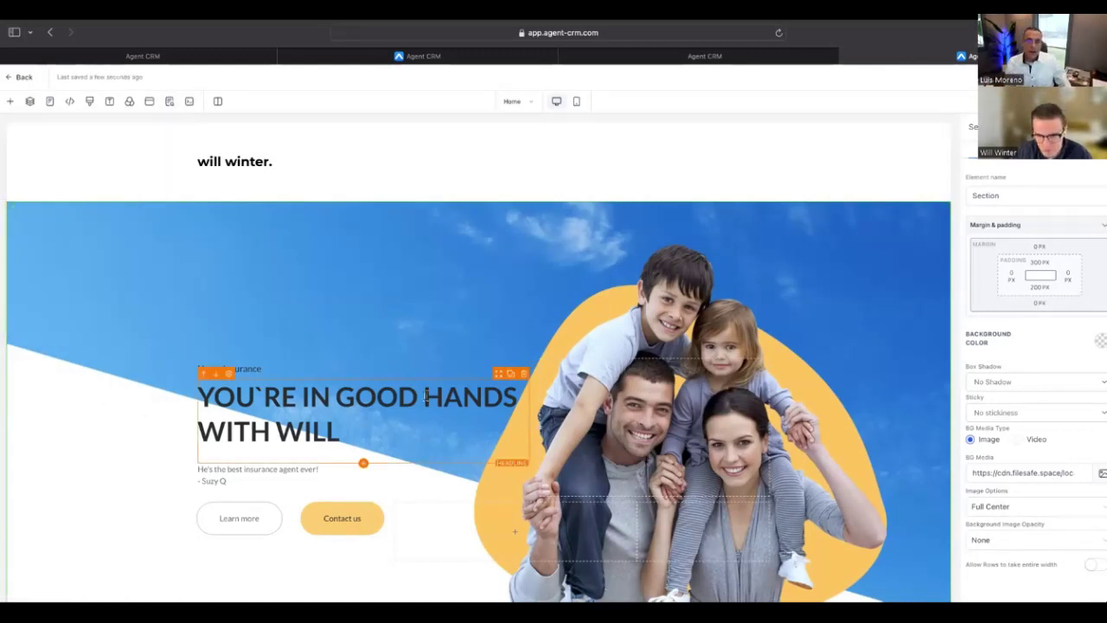
scroll(425, 395, "down", 5)
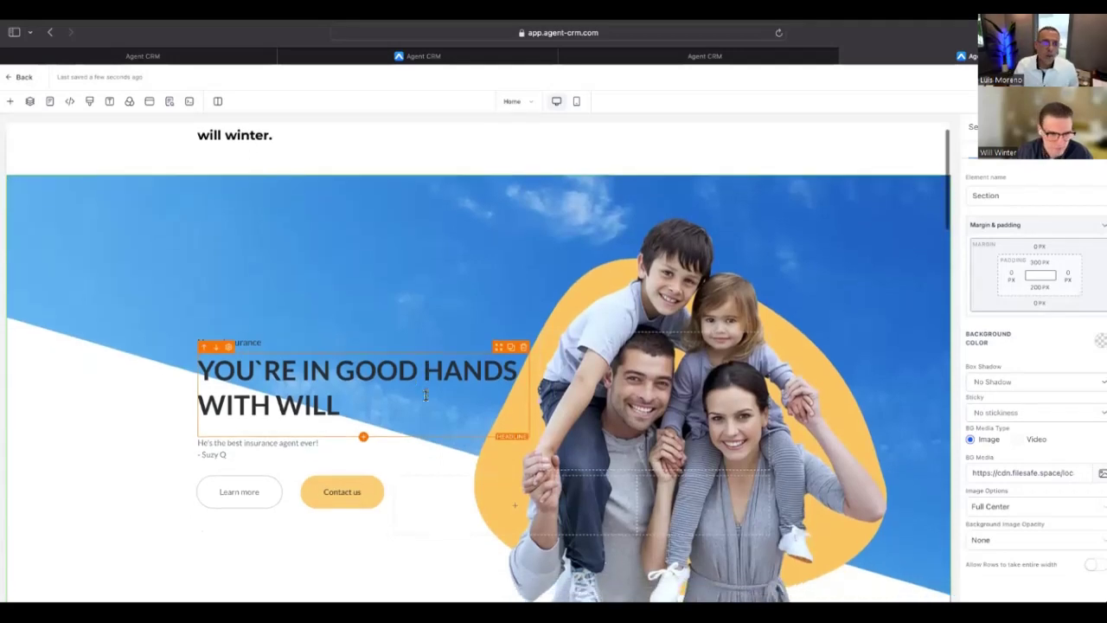
scroll(425, 383, "up", 5)
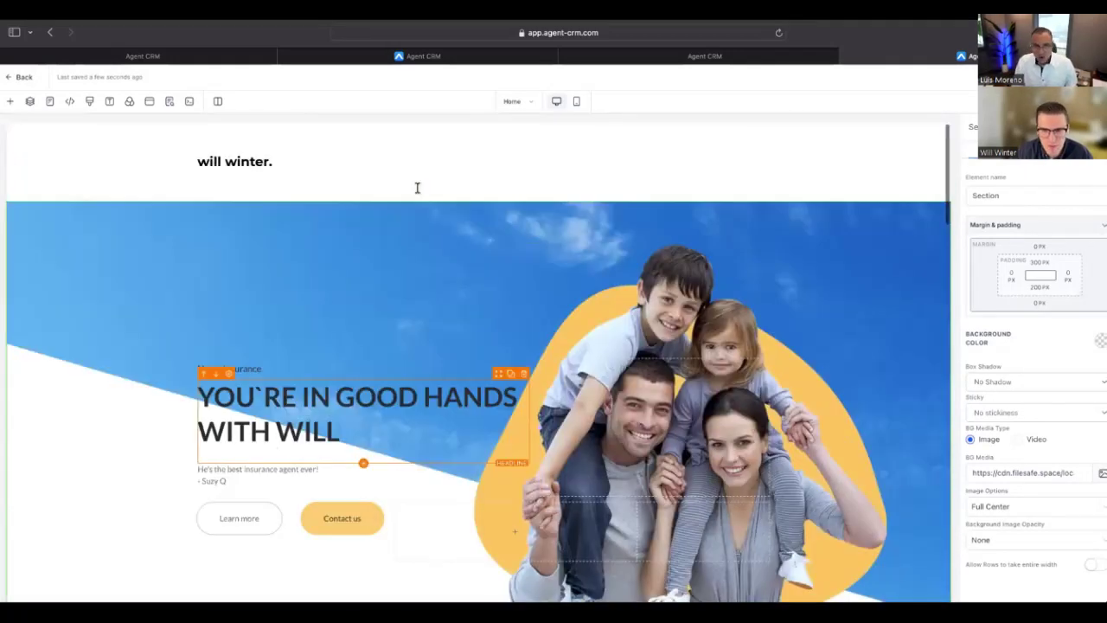
Step: Go back to the Long Life Insurance Funnel tab and open Click & Play Assets, zooming the page out
left_click(421, 59)
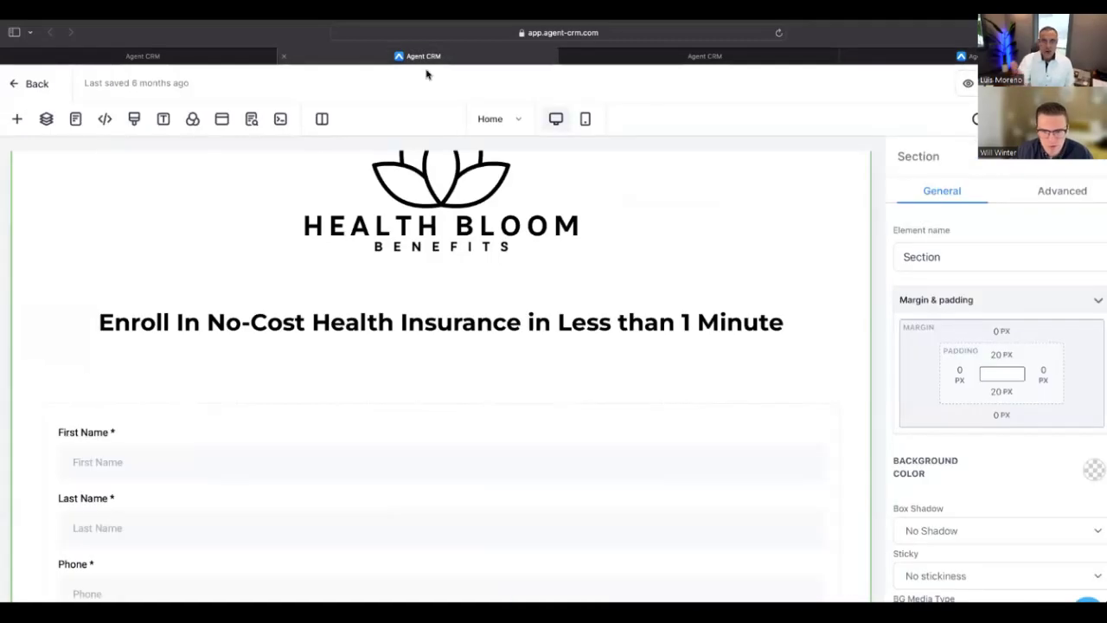
left_click(192, 58)
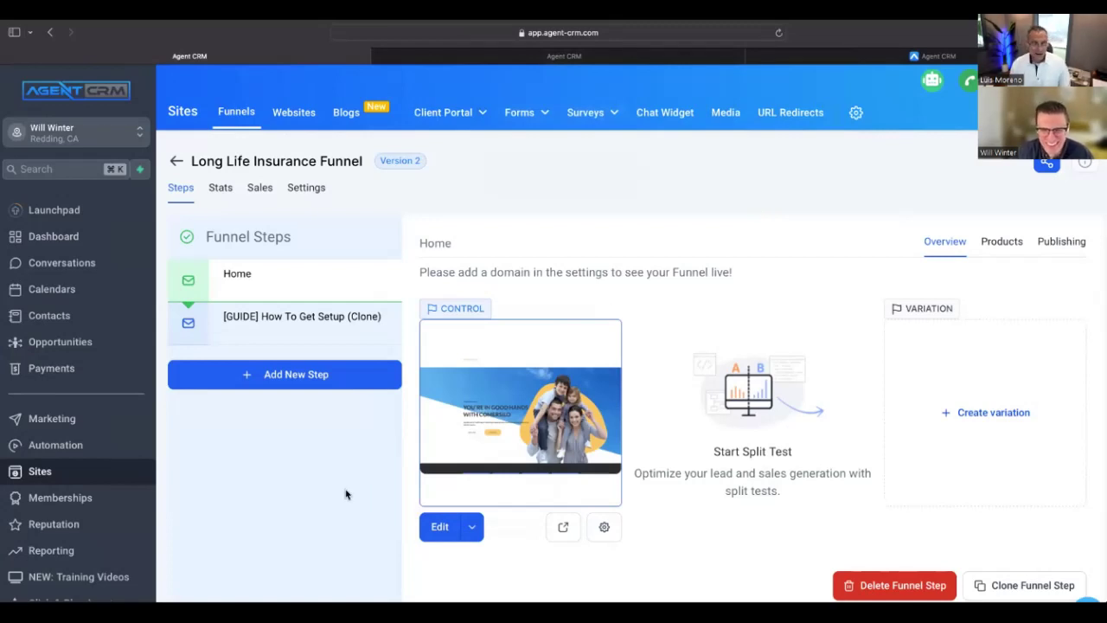
scroll(86, 493, "down", 4)
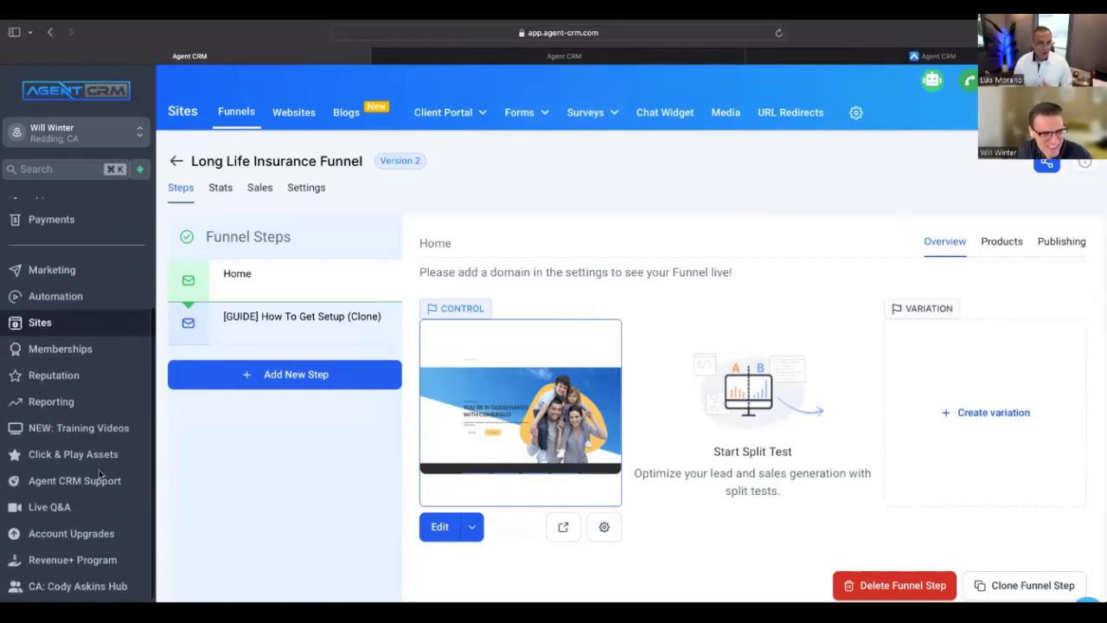
left_click(102, 454)
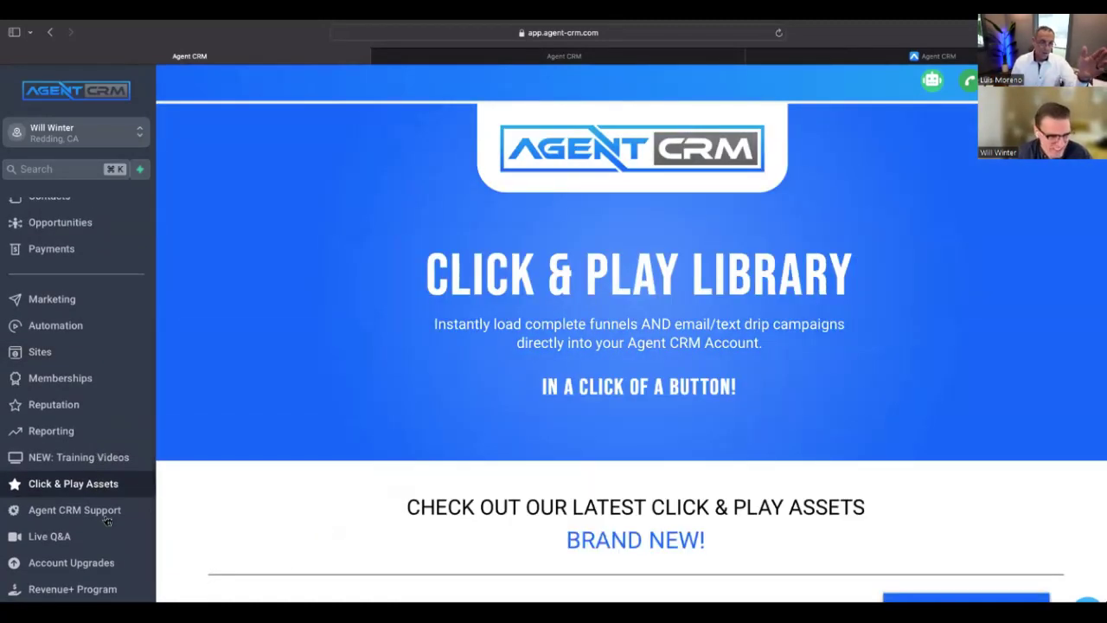
scroll(67, 489, "down", 3)
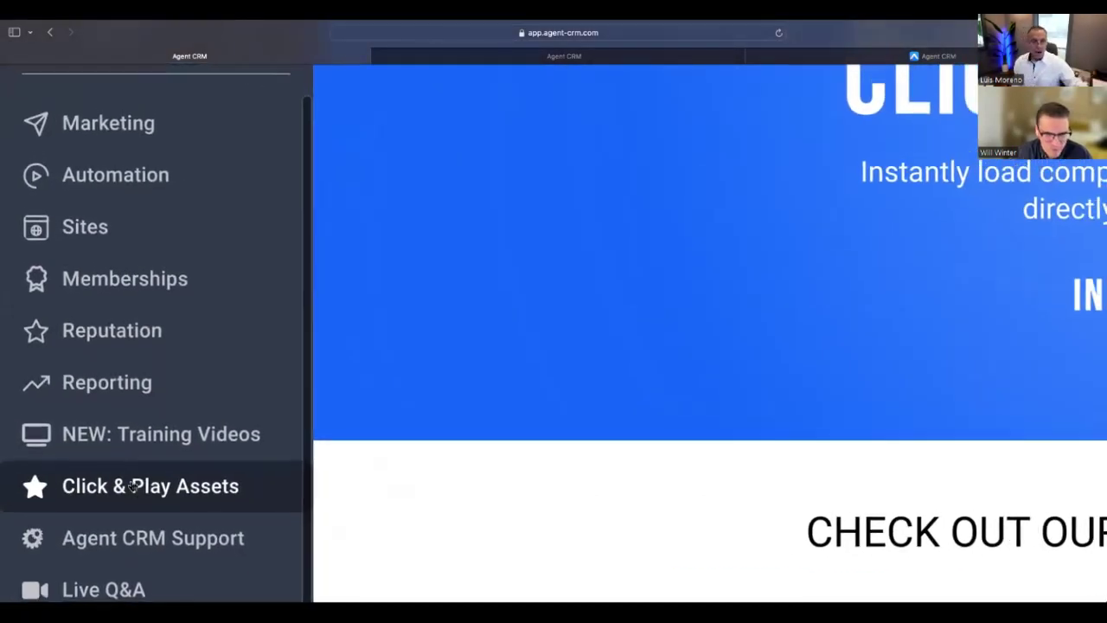
key("super+minus")
key("super+minus")
key("super+minus")
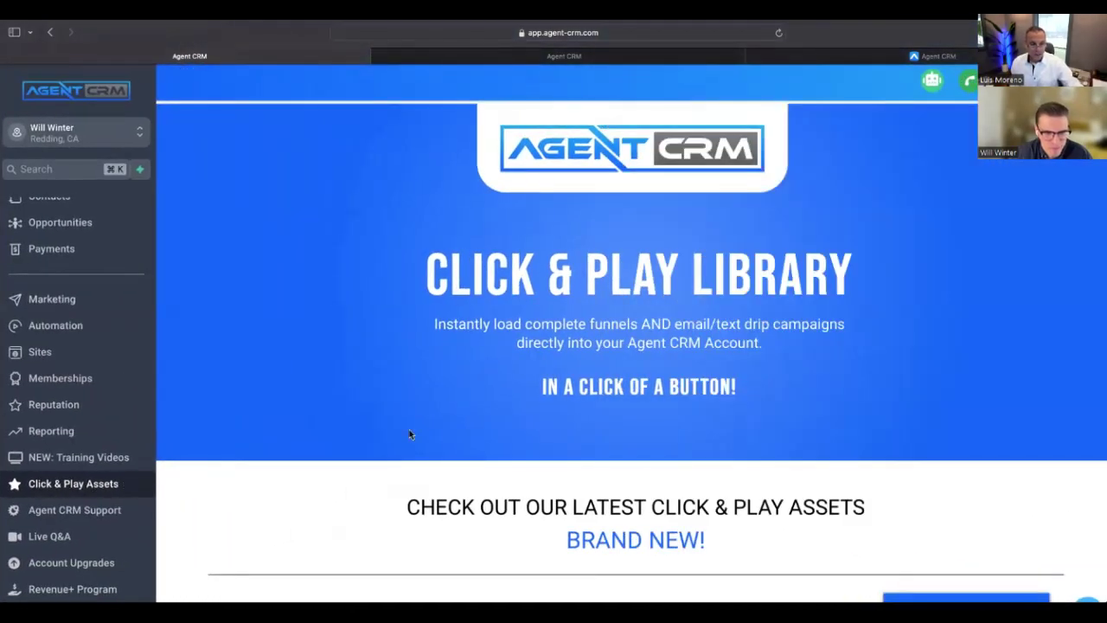
Step: View the Live Q&A Join Now time slots, then return to the Click & Play Library tab
left_click(49, 536)
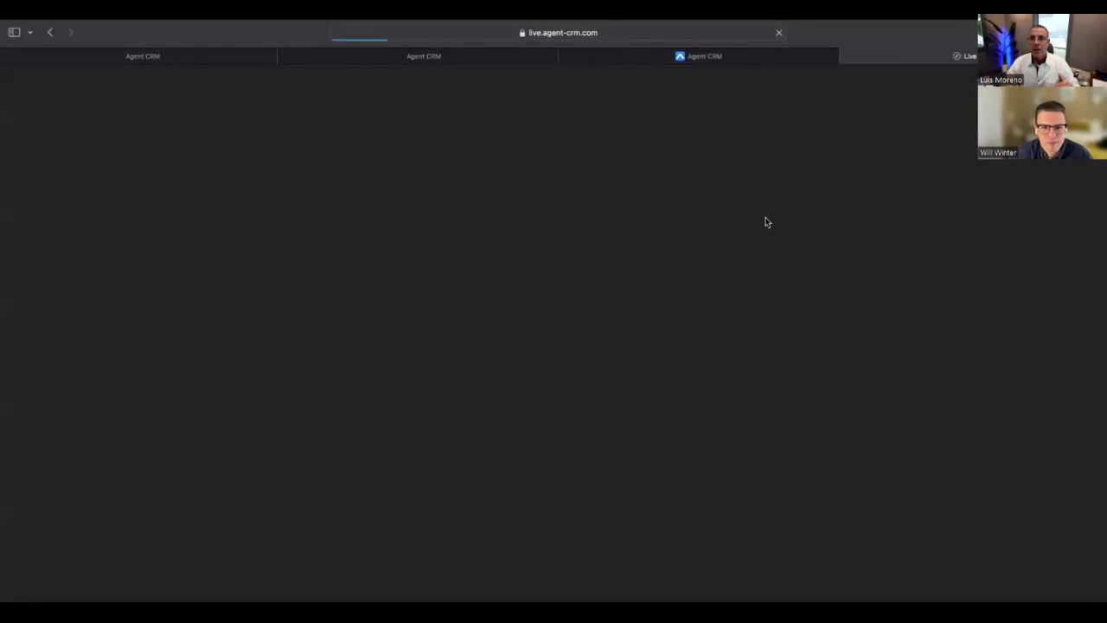
scroll(528, 484, "down", 3)
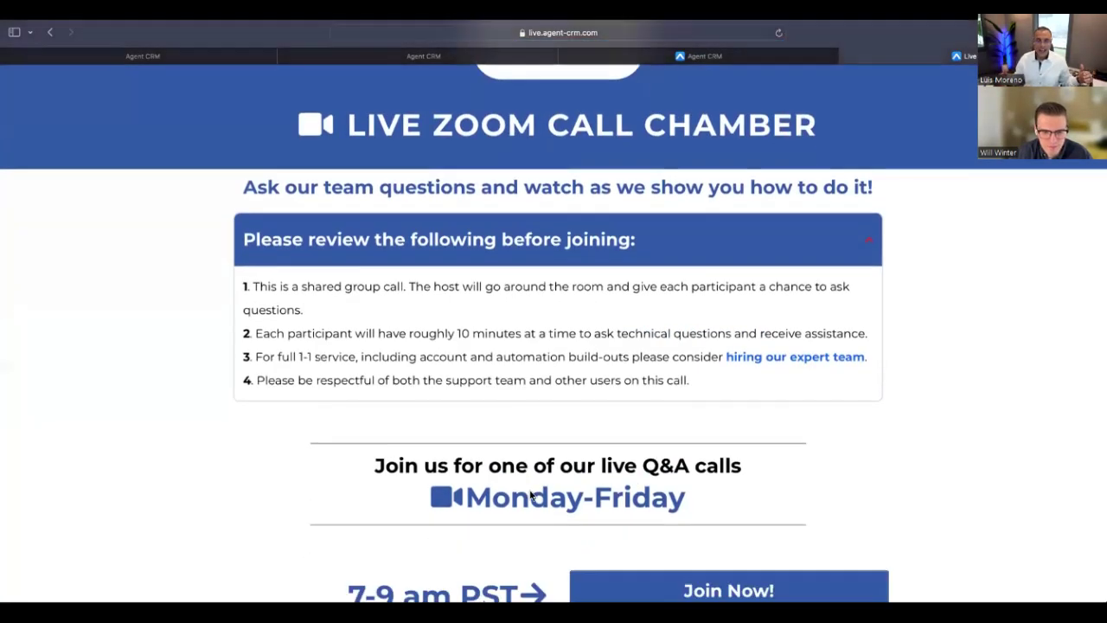
scroll(532, 496, "down", 3)
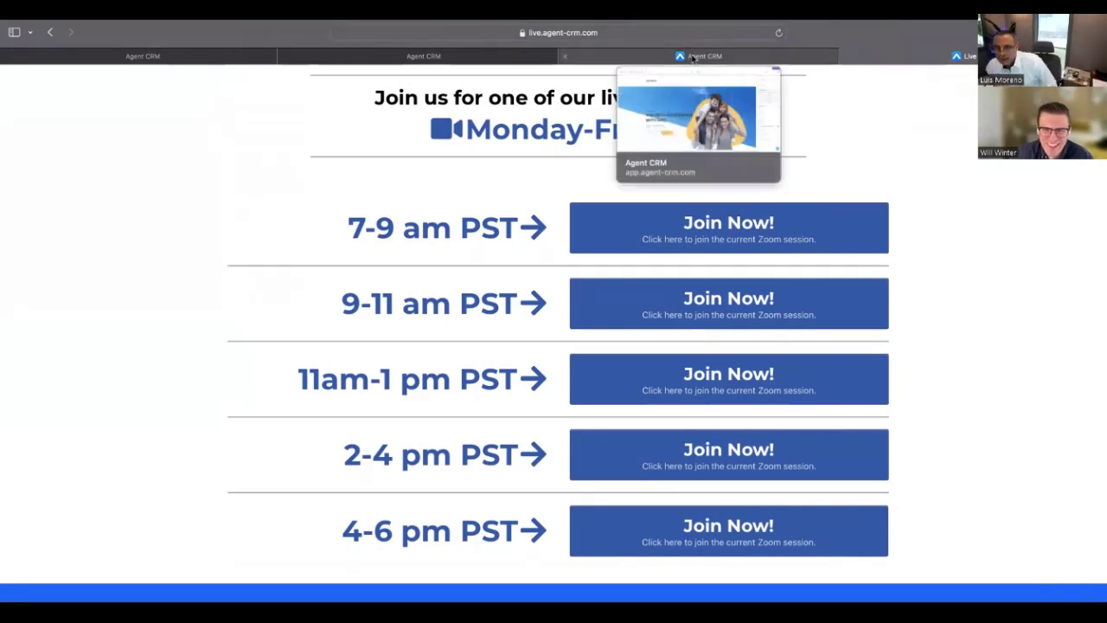
left_click(170, 57)
scroll(527, 371, "down", 3)
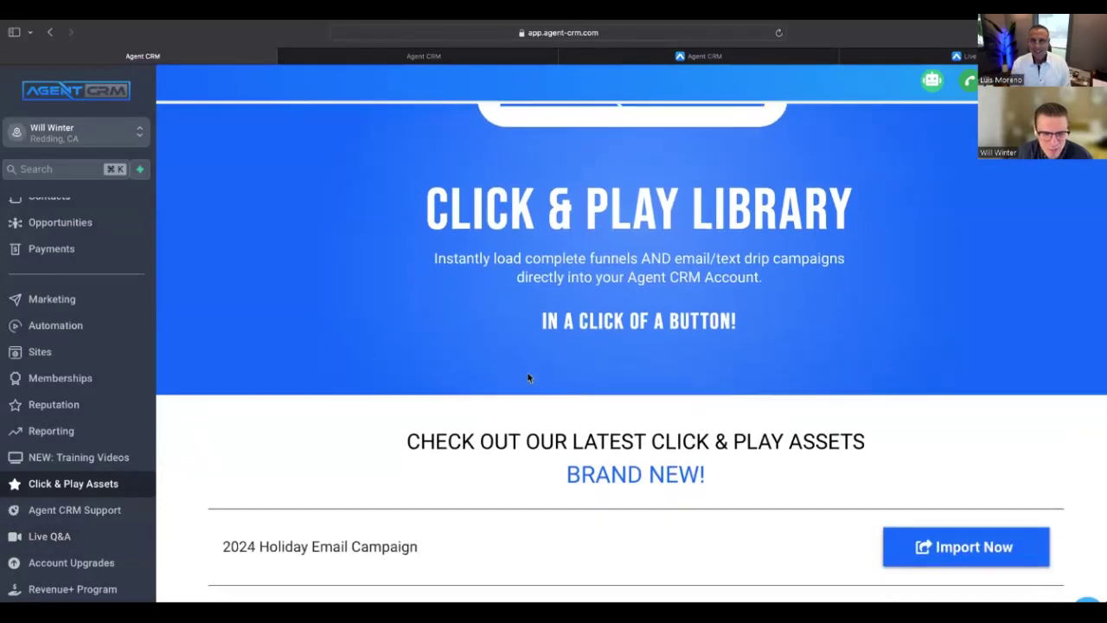
scroll(528, 377, "down", 2)
Step: Scroll past the asset bundles and Personal Funnel Hub to the Available Templates cards
scroll(528, 377, "down", 3)
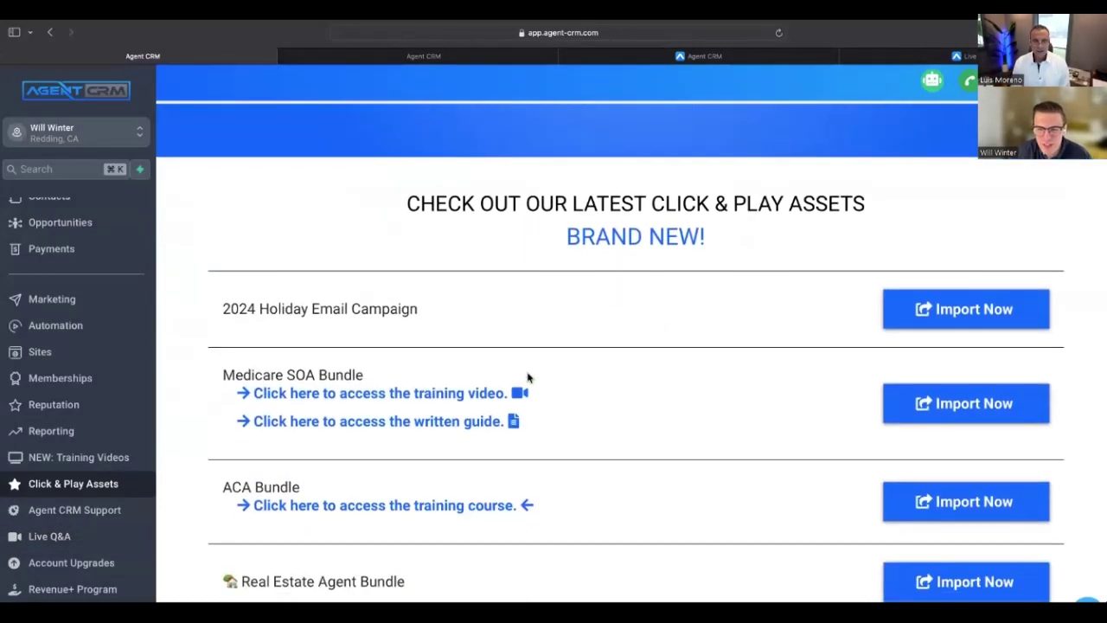
scroll(527, 376, "down", 1)
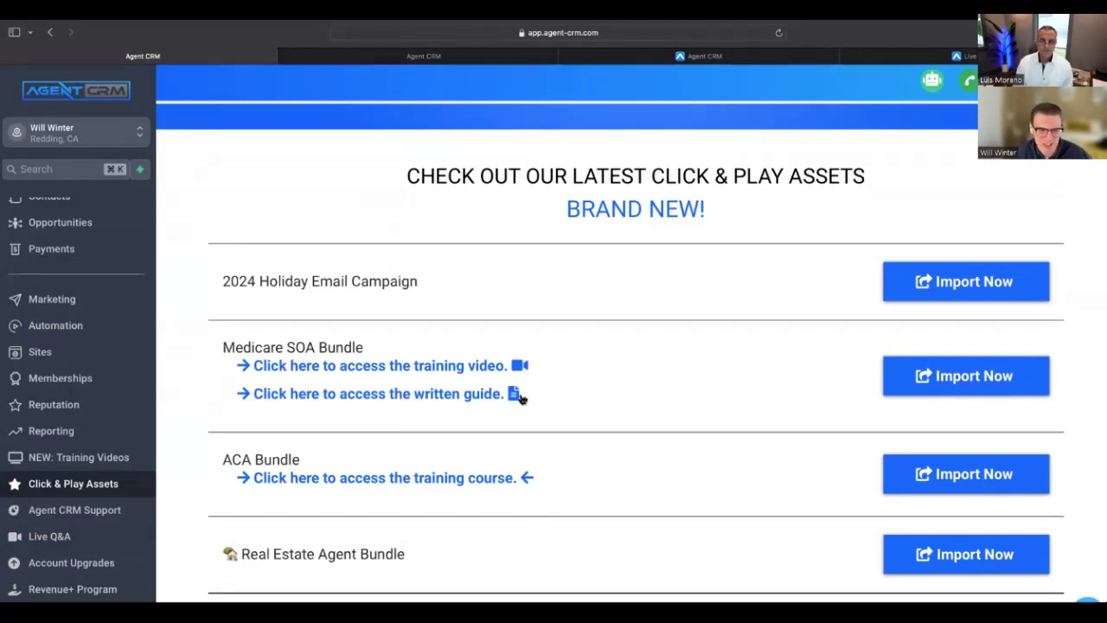
scroll(519, 396, "down", 1)
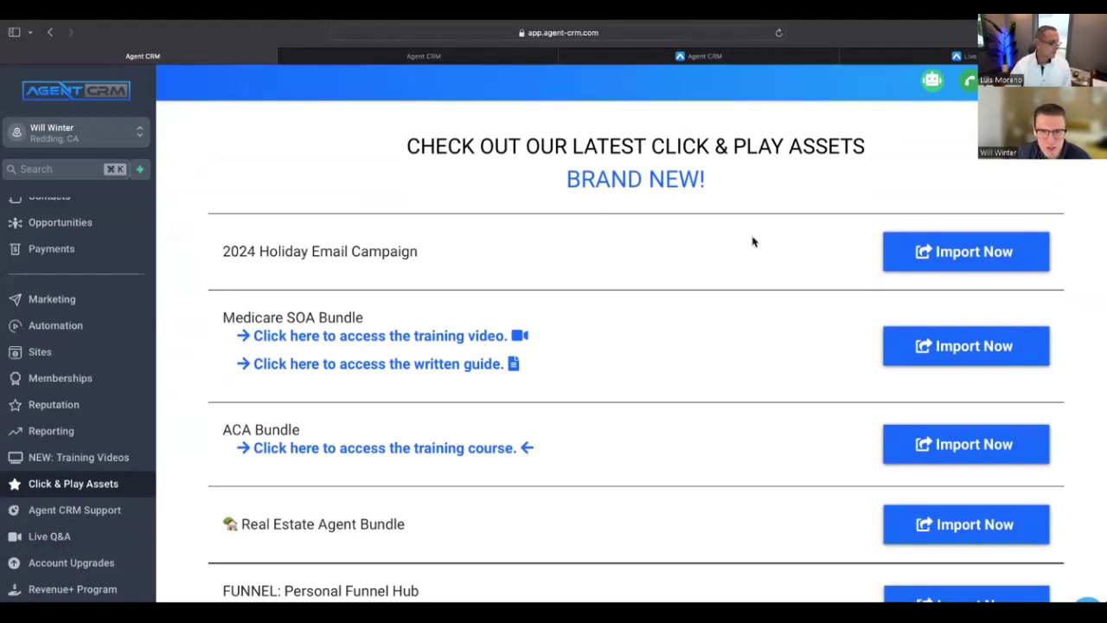
scroll(467, 363, "down", 5)
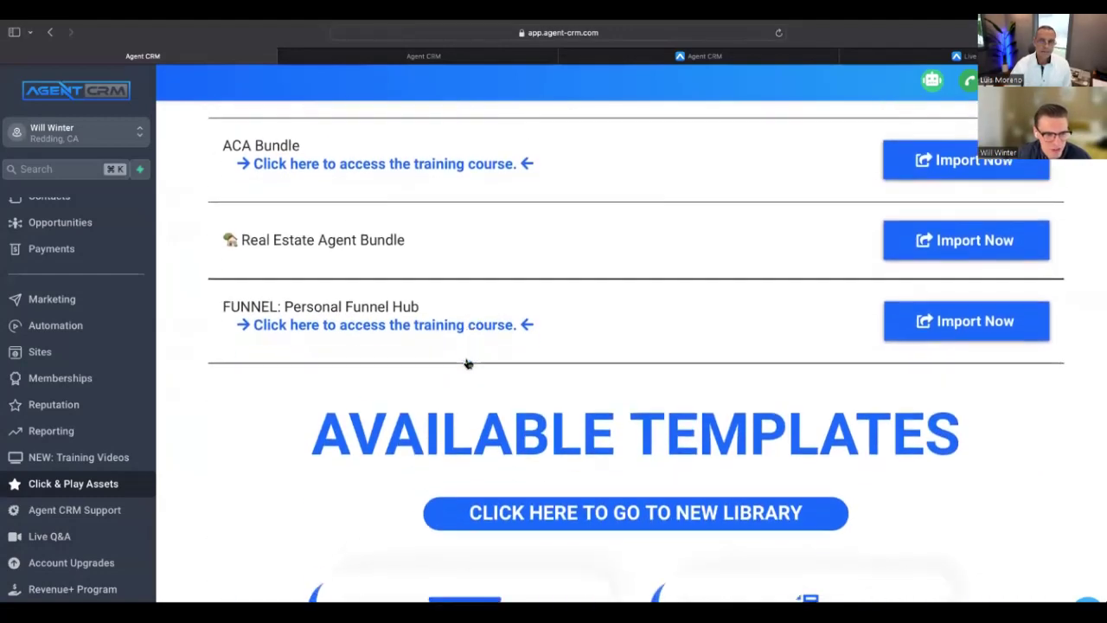
scroll(467, 363, "down", 3)
scroll(575, 455, "down", 1)
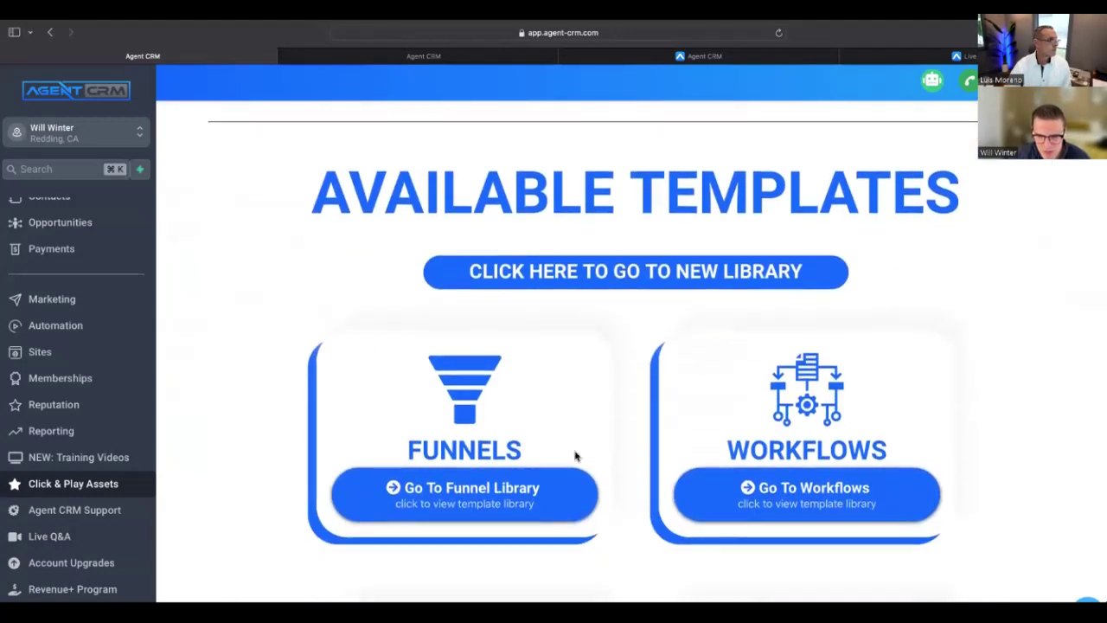
Step: Open the funnel templates and scroll past Lead Magnet and Lead Intake to Solar Energy and Long Life Insurance
left_click(461, 511)
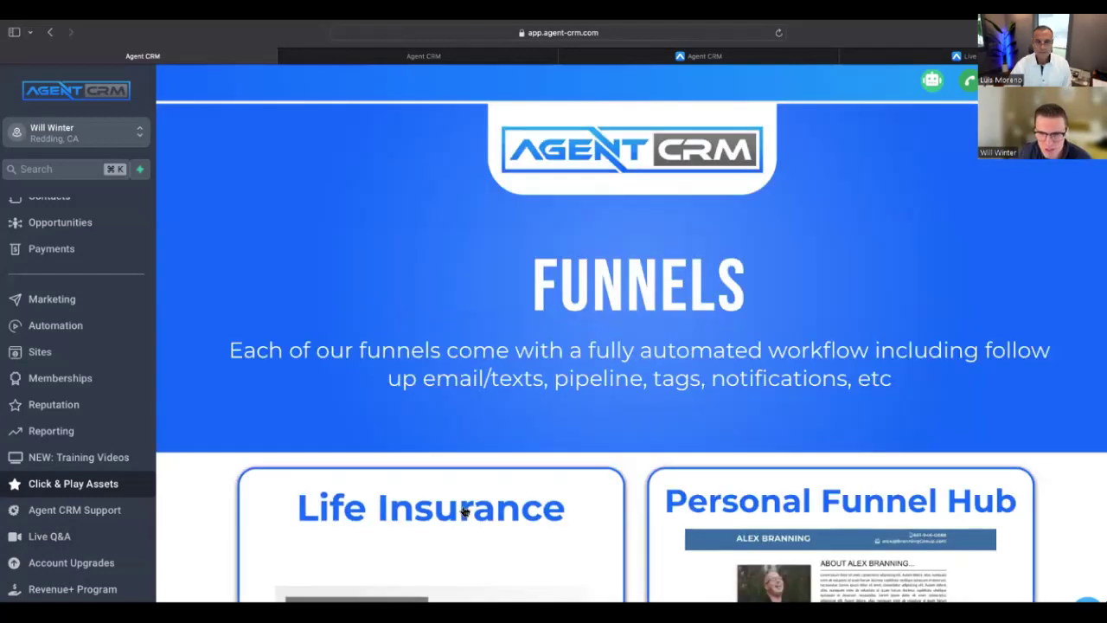
scroll(462, 511, "down", 1)
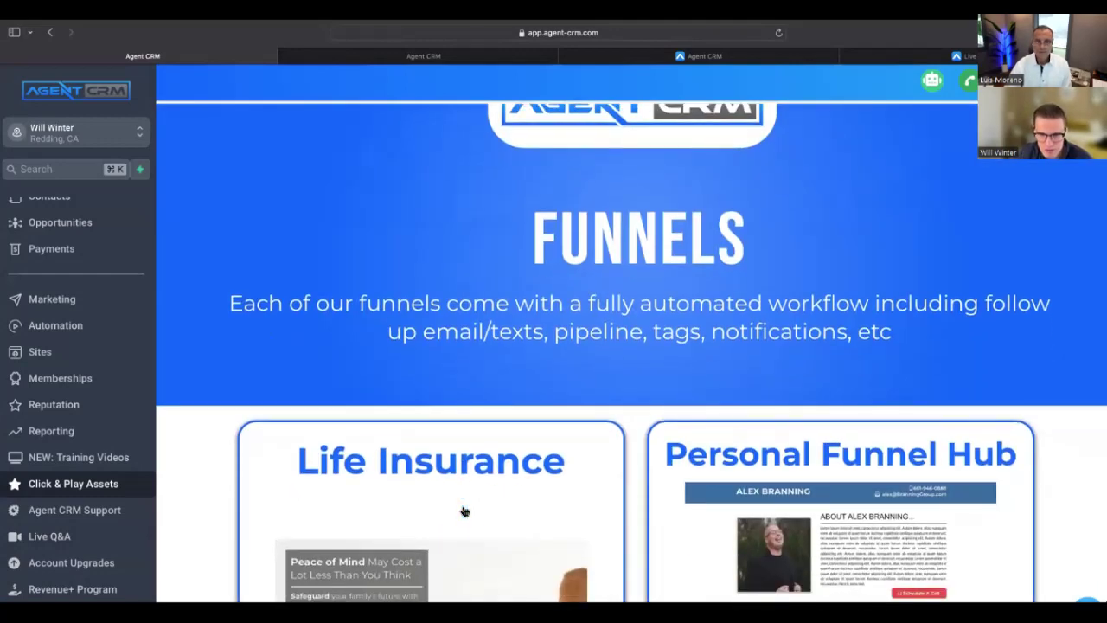
scroll(463, 511, "down", 2)
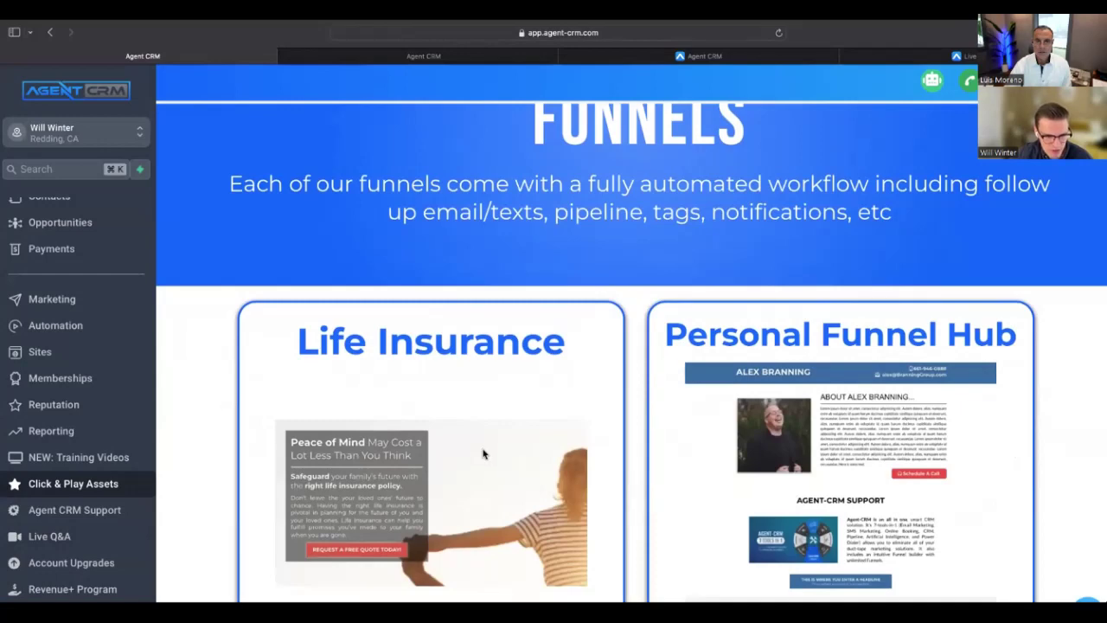
scroll(486, 444, "down", 2)
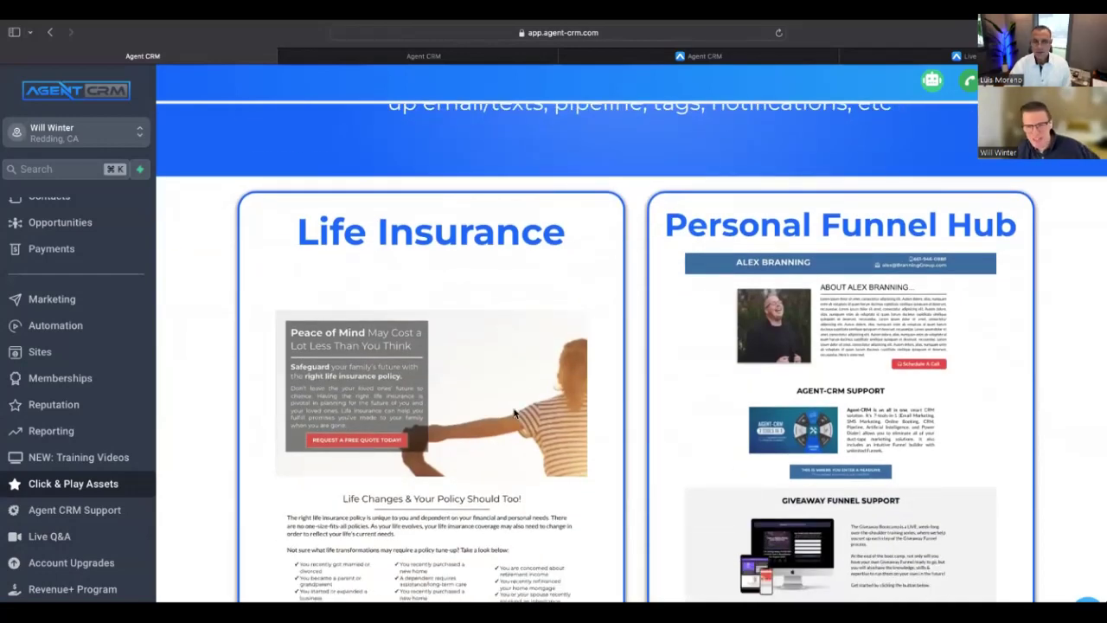
scroll(539, 412, "down", 2)
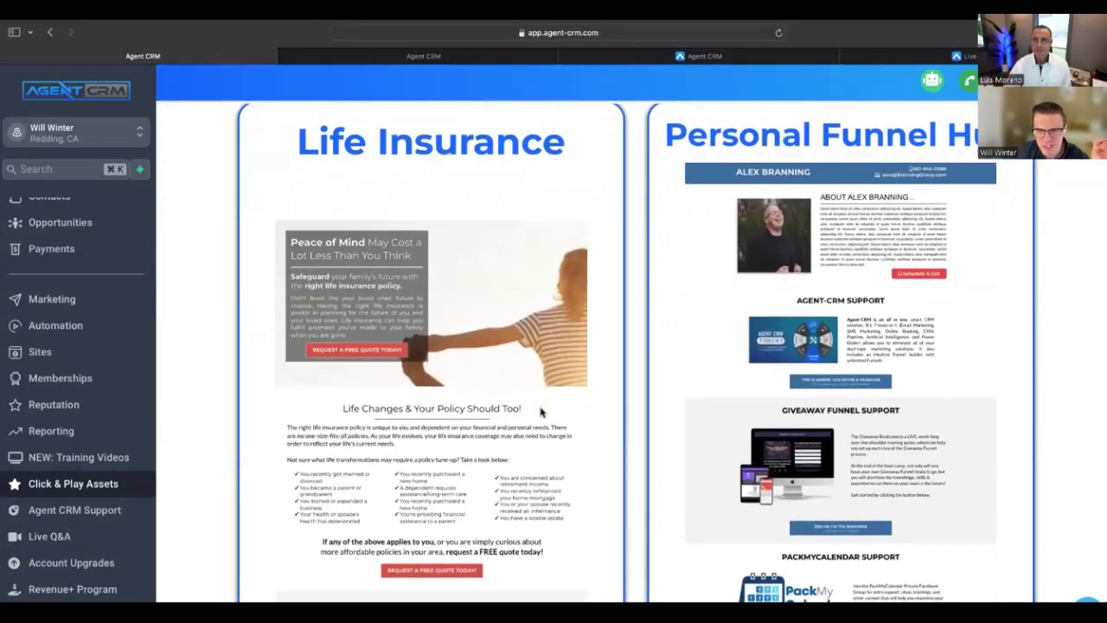
scroll(542, 412, "down", 1)
scroll(541, 413, "down", 10)
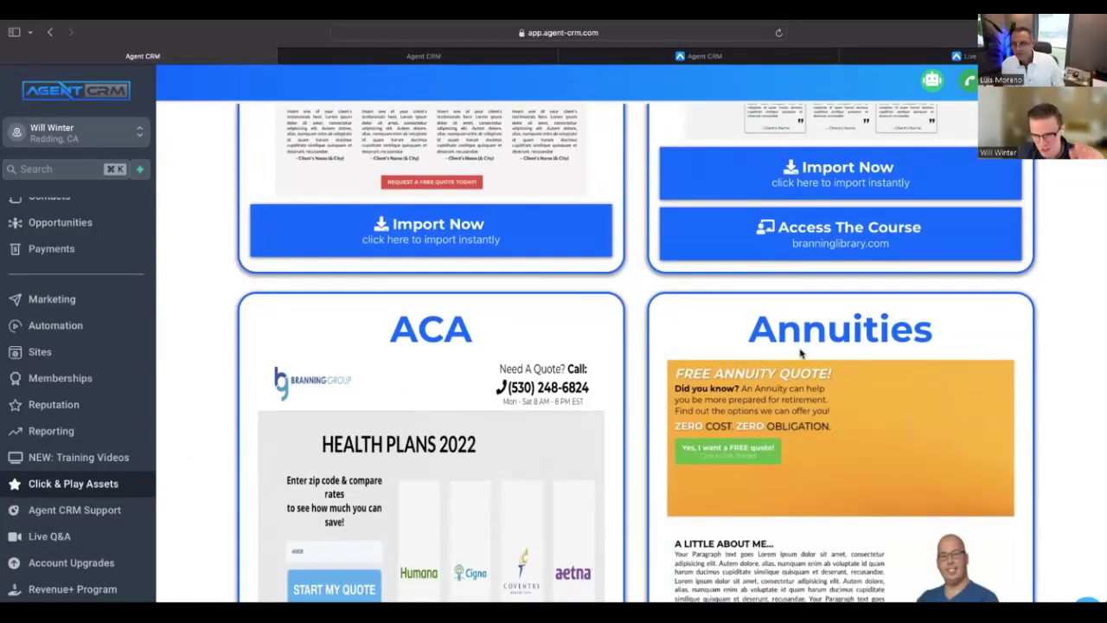
scroll(504, 384, "down", 2)
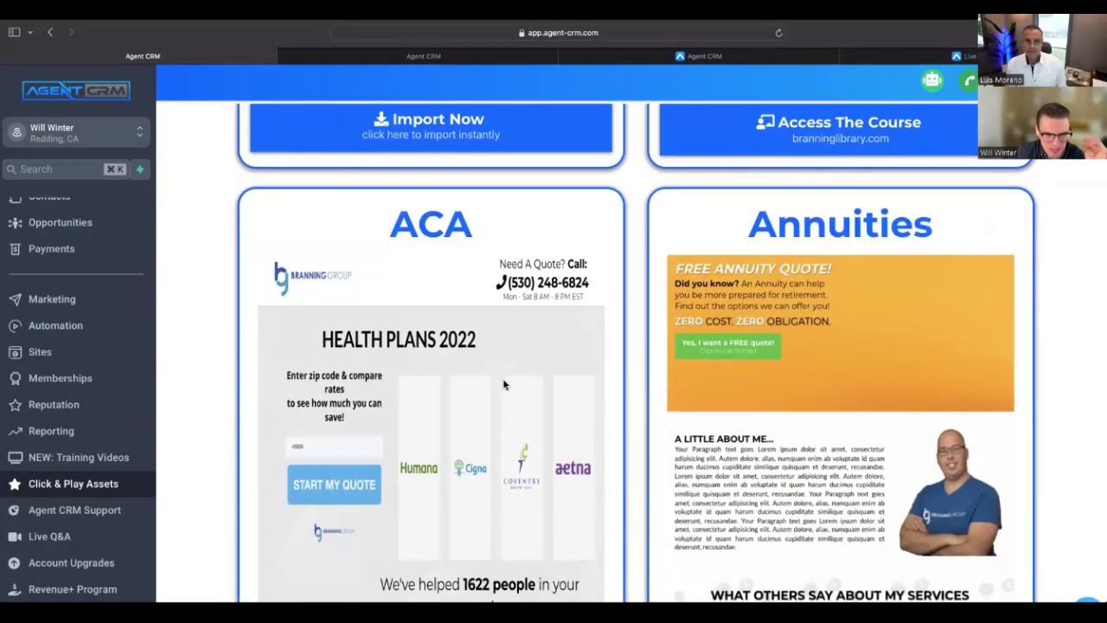
scroll(504, 385, "down", 12)
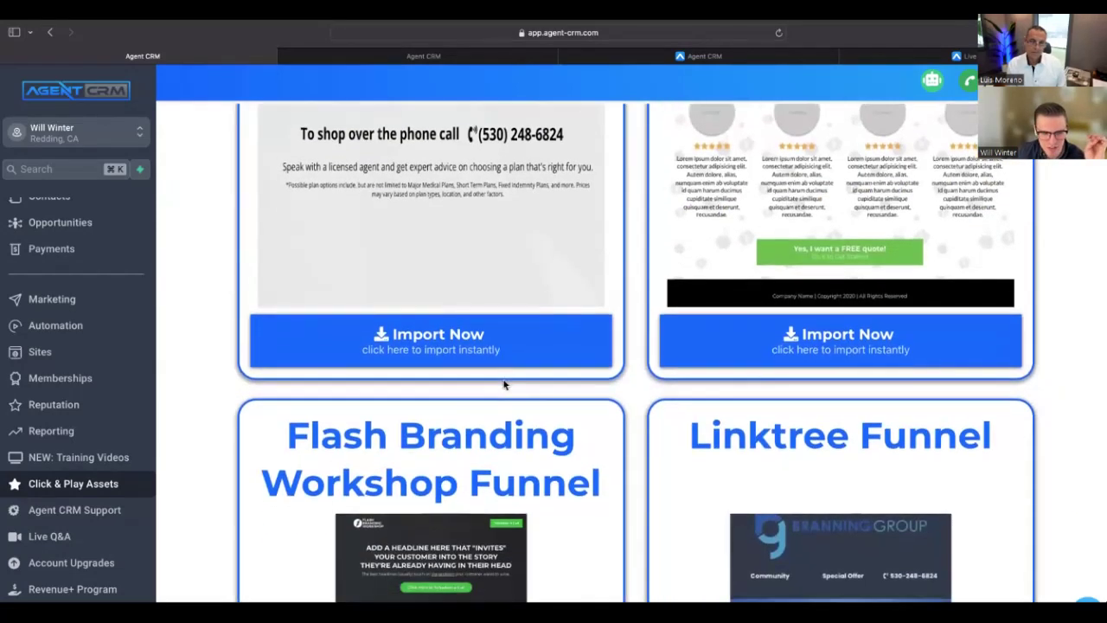
scroll(610, 454, "down", 8)
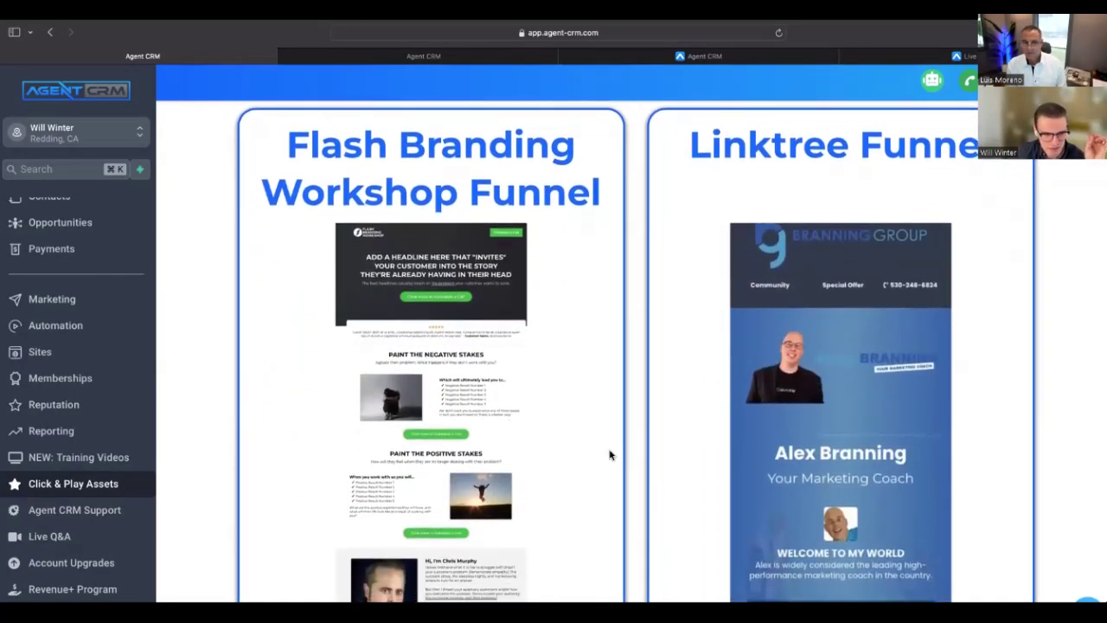
scroll(610, 454, "down", 8)
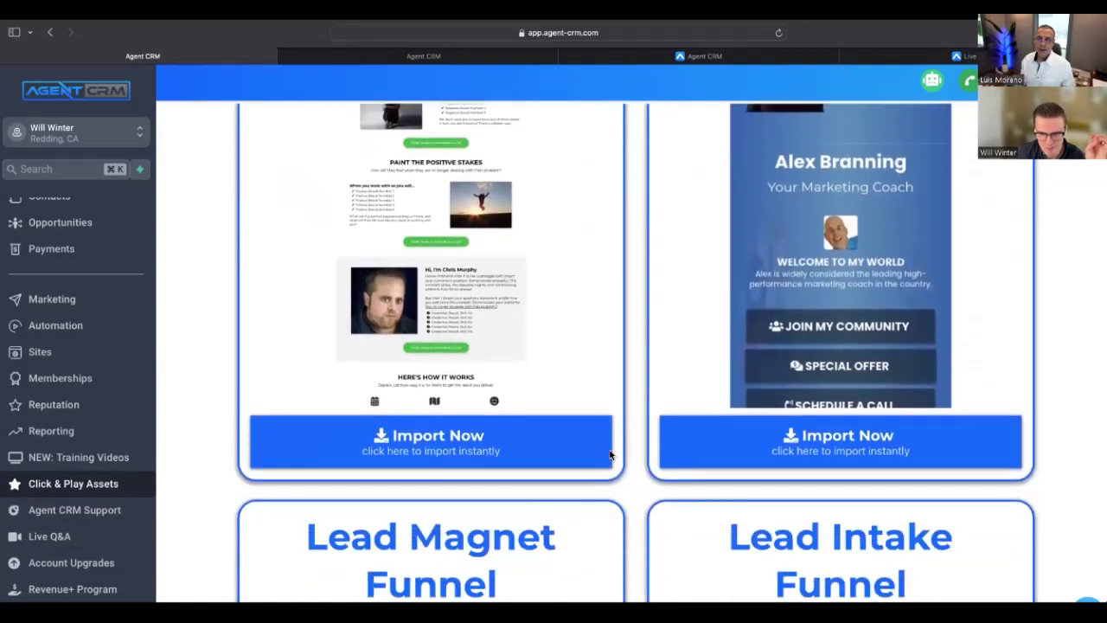
scroll(610, 454, "down", 12)
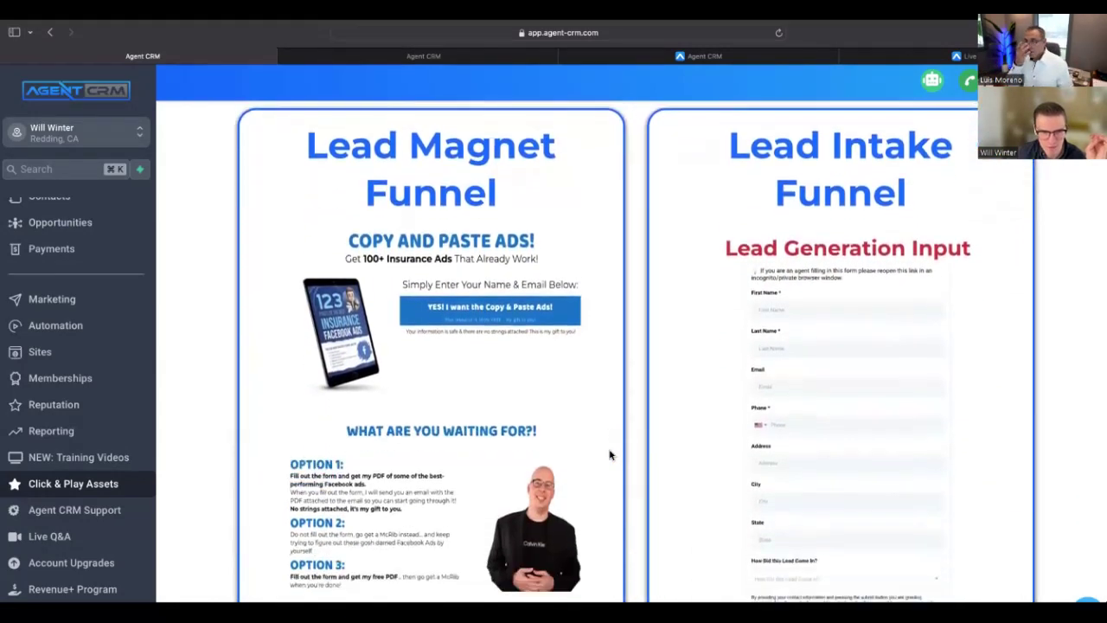
scroll(609, 454, "down", 2)
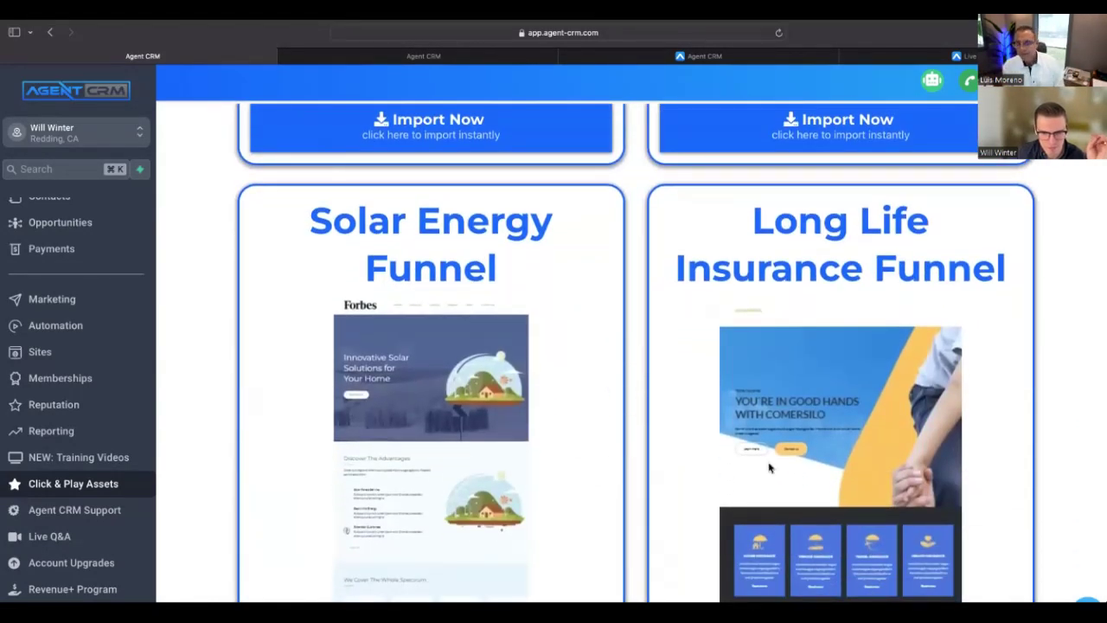
scroll(908, 313, "up", 4)
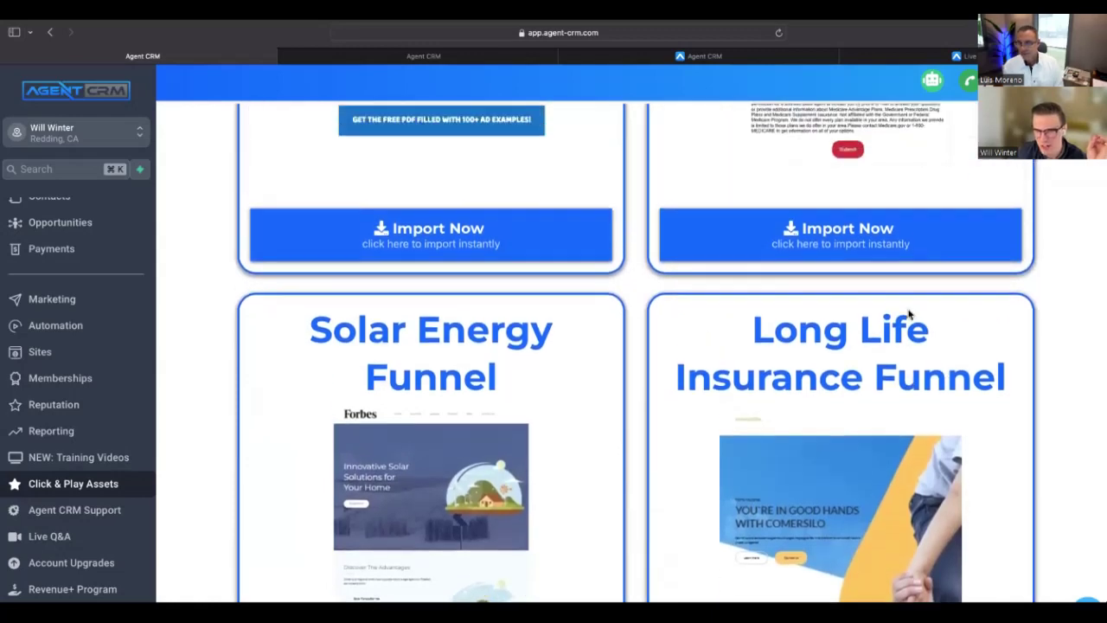
scroll(899, 395, "down", 5)
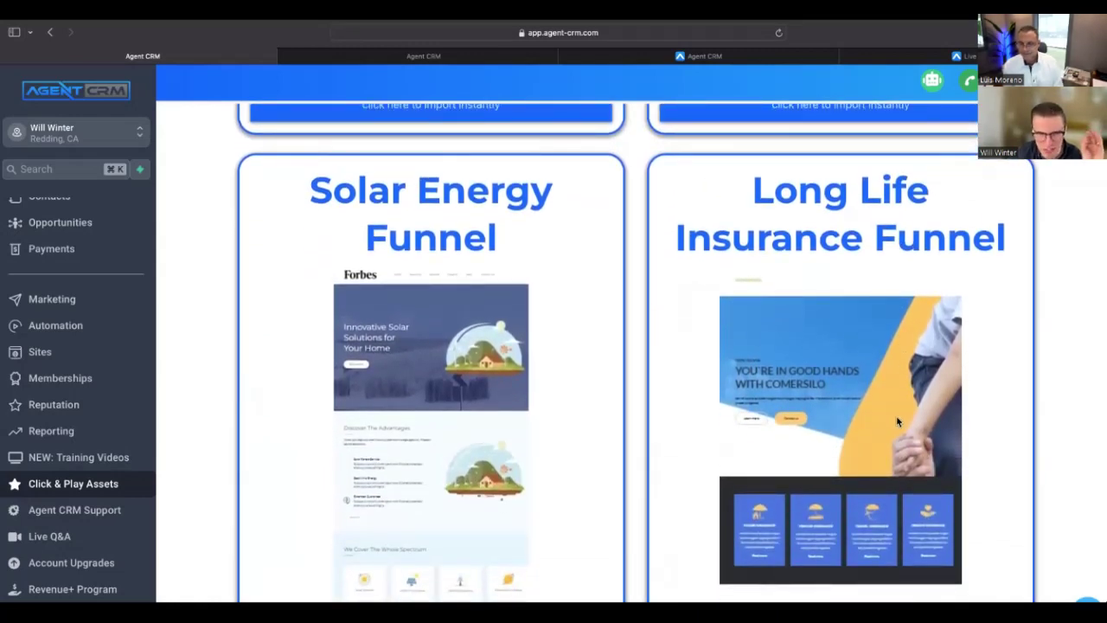
scroll(898, 421, "down", 2)
scroll(897, 421, "down", 3)
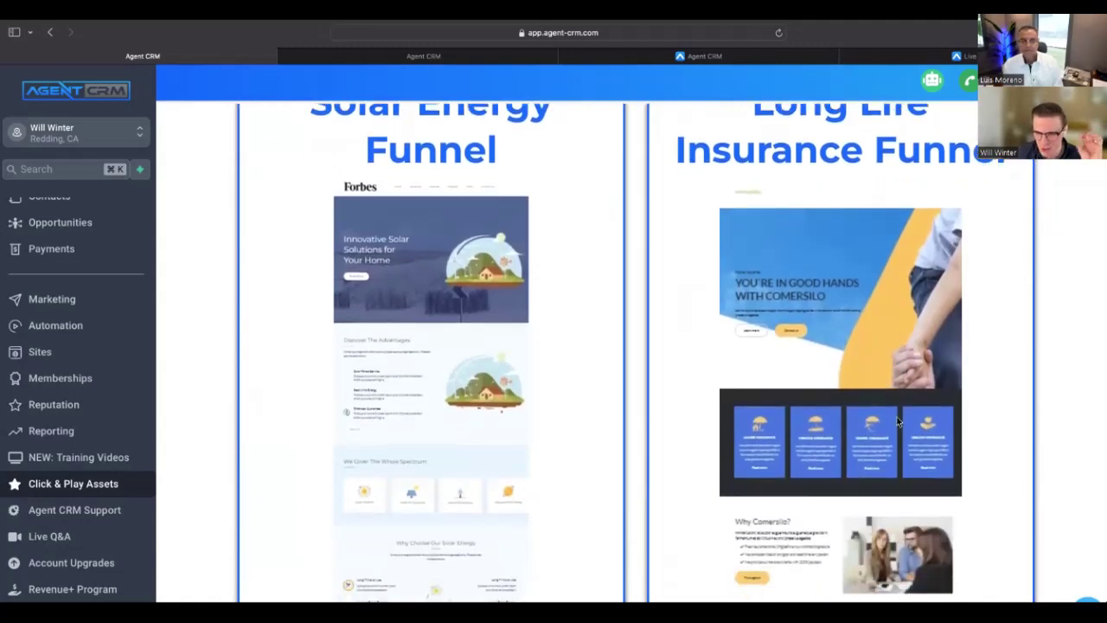
scroll(872, 343, "down", 4)
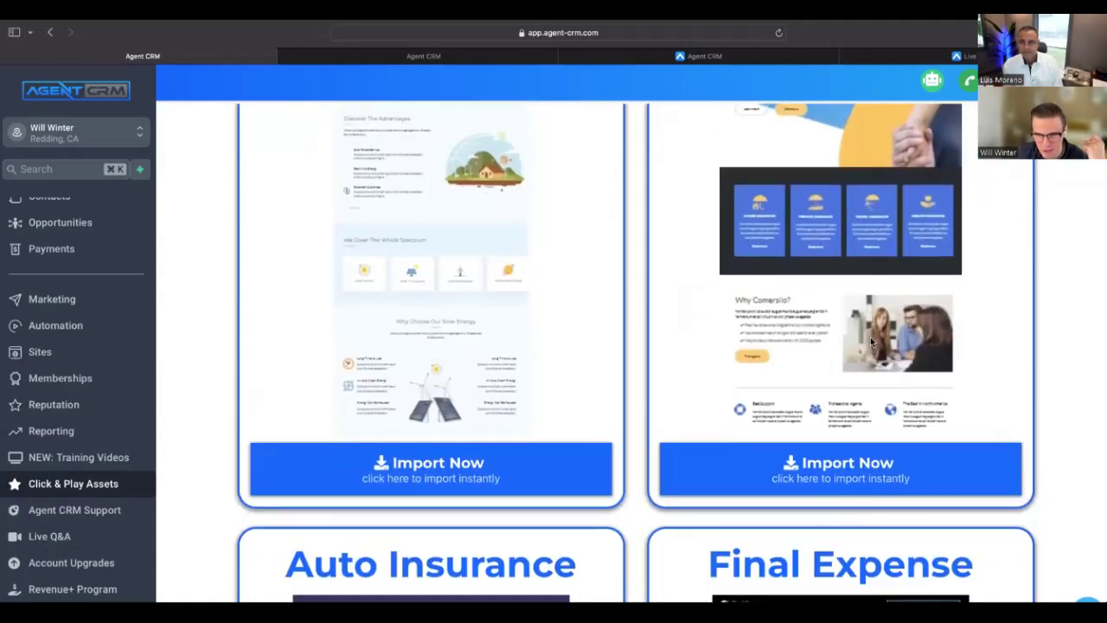
Step: Scroll through the Auto Insurance and Final Expense templates down to the Health and Home Insurance cards
scroll(792, 414, "down", 4)
scroll(791, 411, "down", 3)
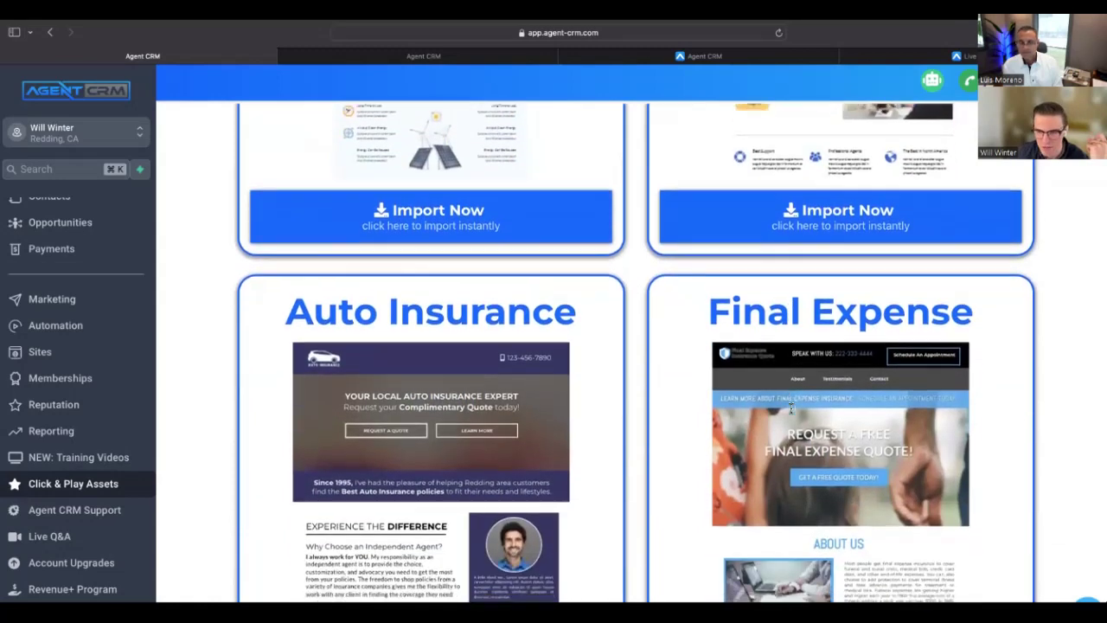
scroll(791, 414, "down", 1)
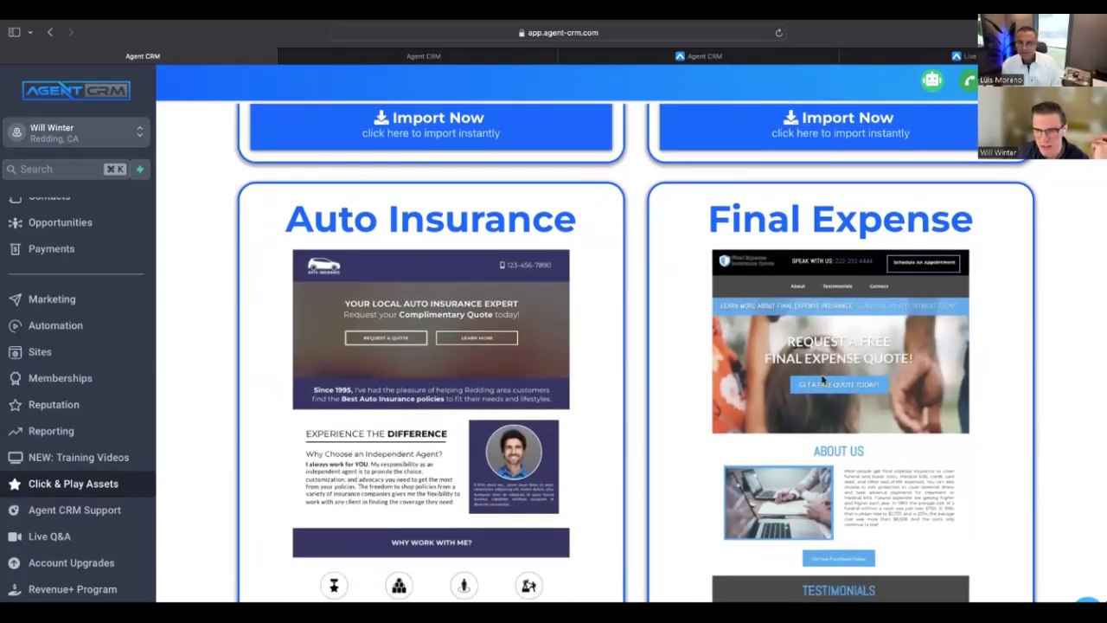
scroll(854, 461, "down", 1)
scroll(853, 460, "down", 1)
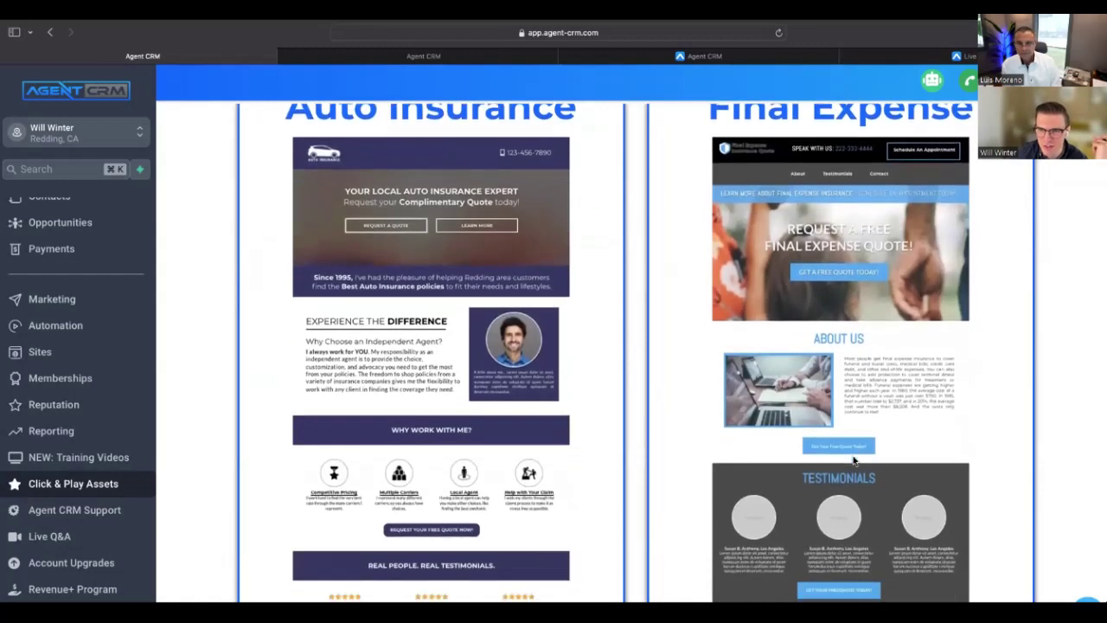
scroll(852, 455, "down", 6)
scroll(853, 460, "down", 3)
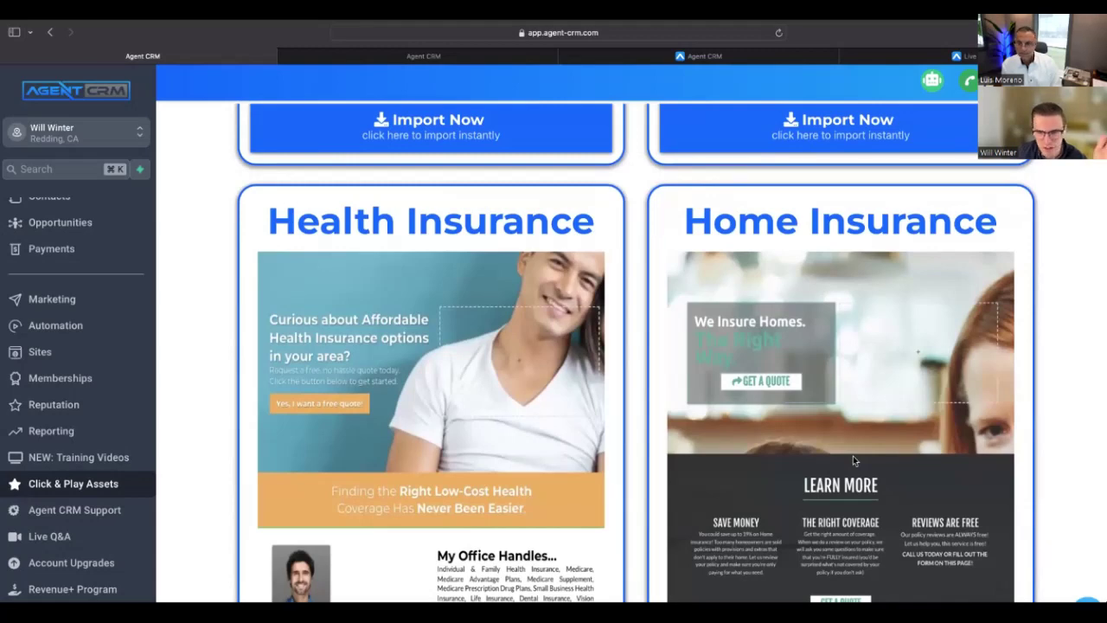
scroll(769, 495, "up", 1)
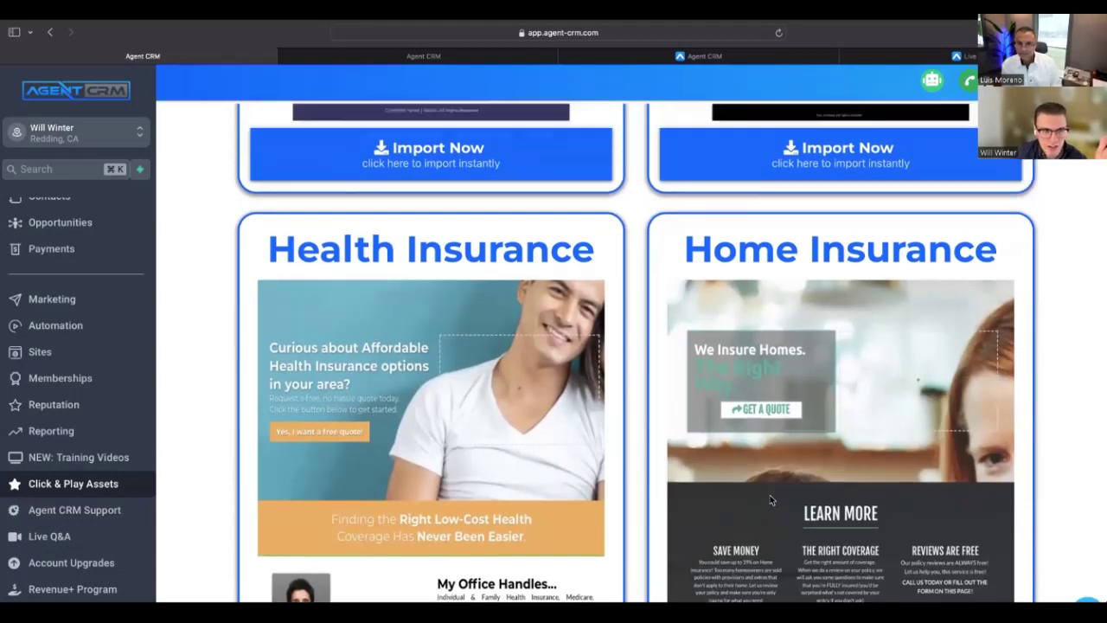
scroll(558, 465, "down", 2)
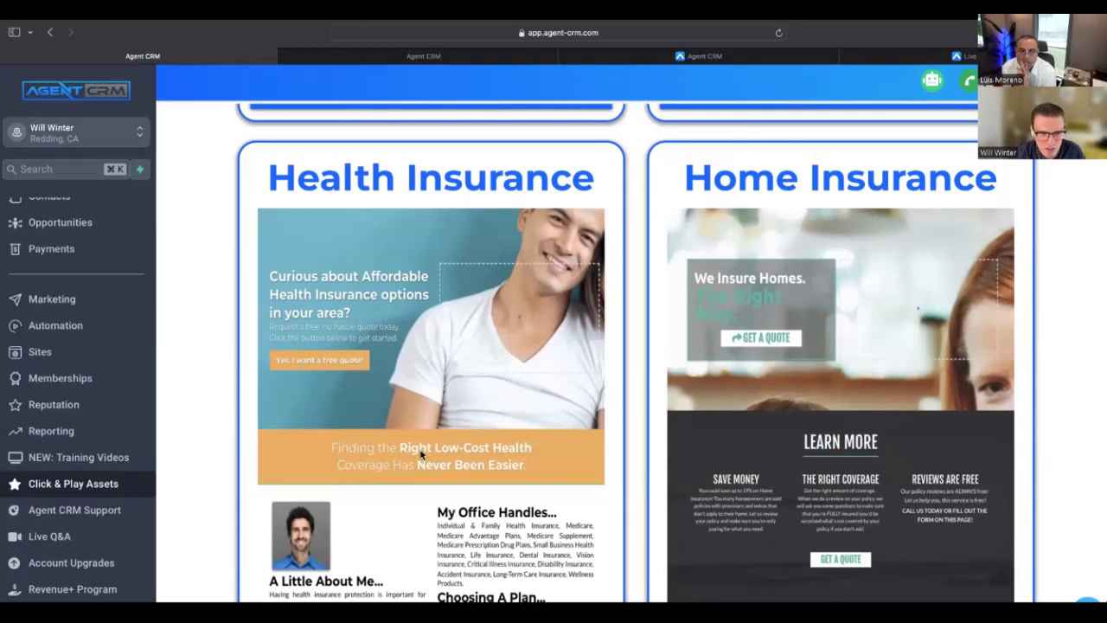
scroll(421, 455, "down", 3)
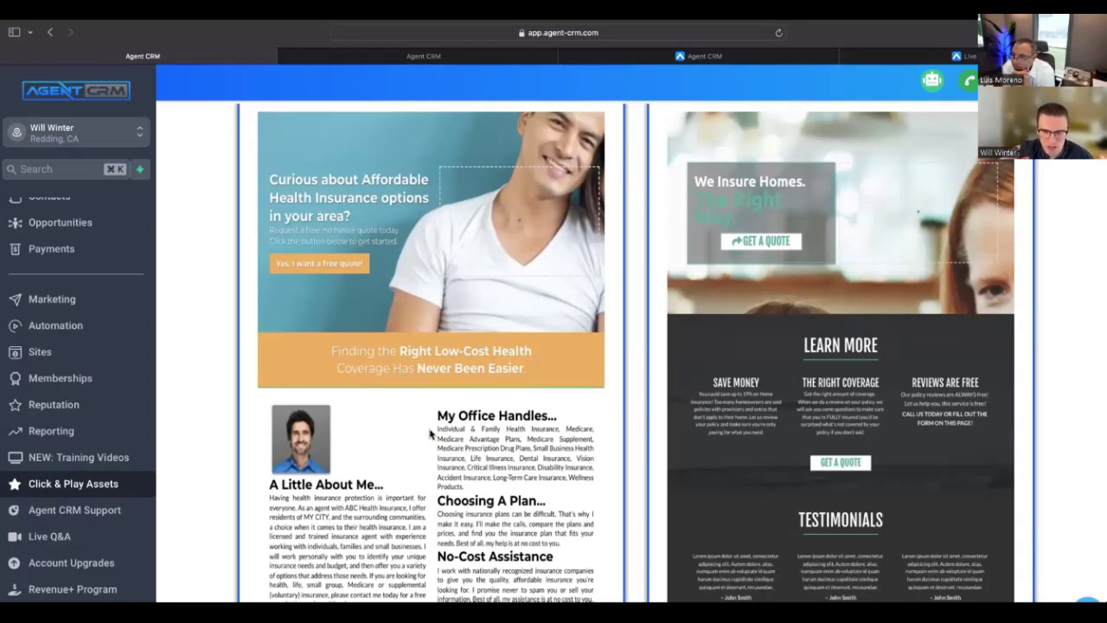
scroll(795, 165, "up", 3)
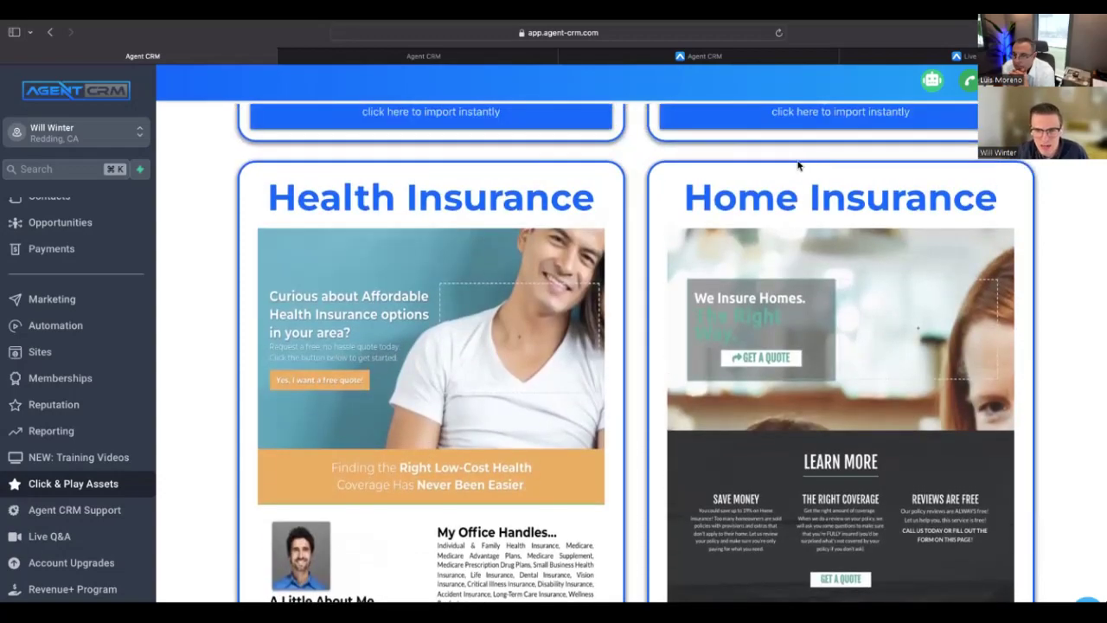
Step: Scroll past the Medicare, Retirement, Home Buyer and Health Coach templates to the Dentist and Mindset Coach funnels
scroll(808, 165, "down", 5)
scroll(653, 410, "down", 5)
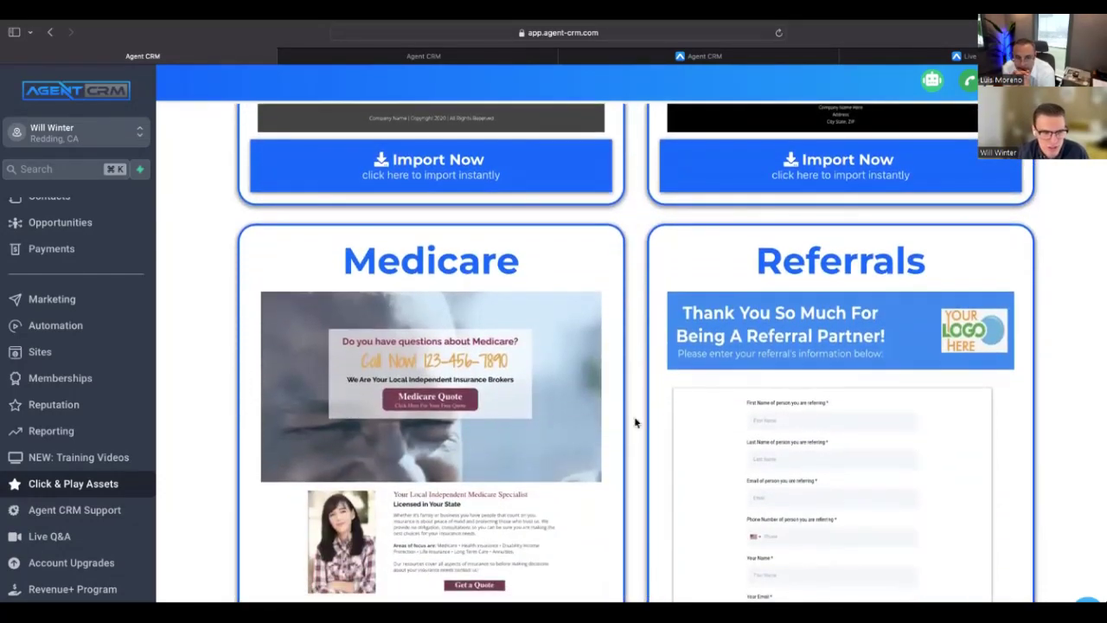
scroll(602, 443, "down", 3)
scroll(604, 445, "down", 10)
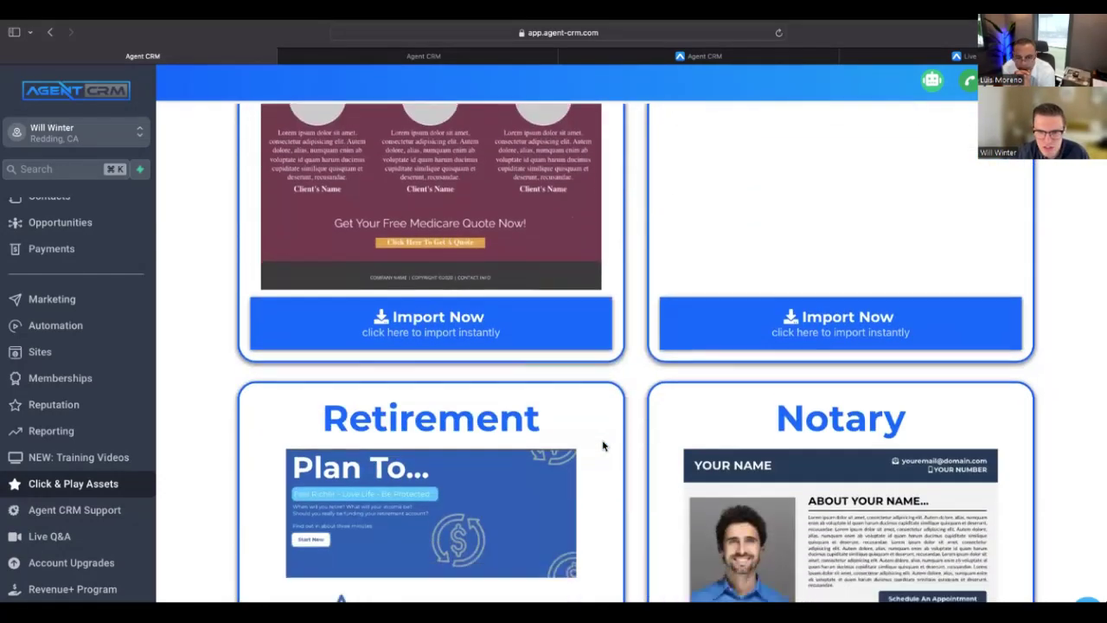
scroll(603, 446, "down", 10)
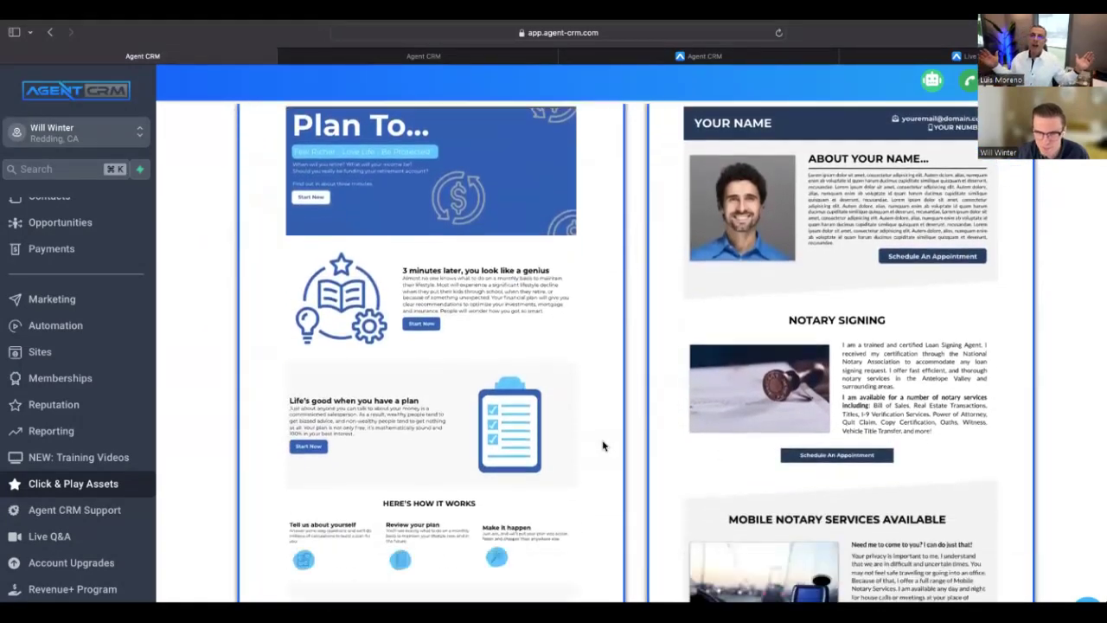
scroll(604, 445, "down", 6)
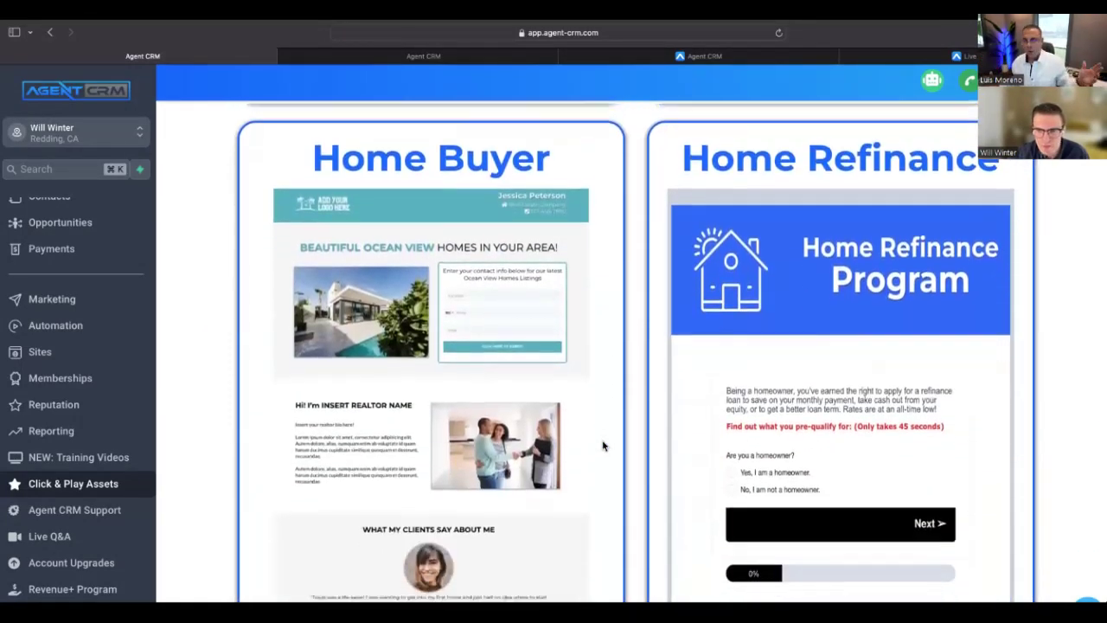
scroll(604, 445, "up", 1)
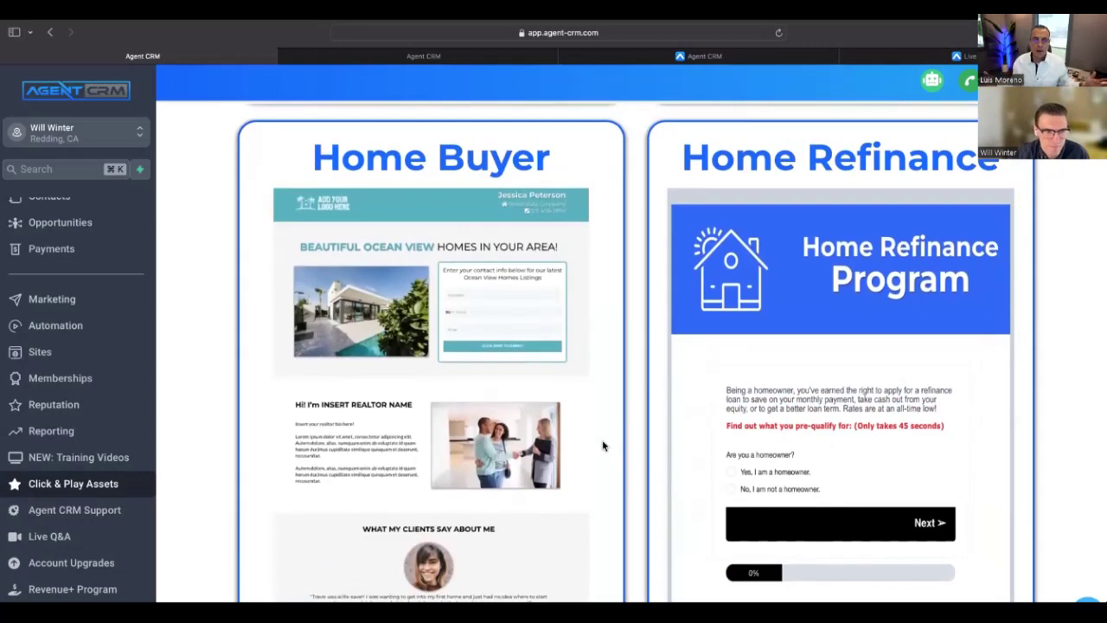
scroll(604, 445, "down", 10)
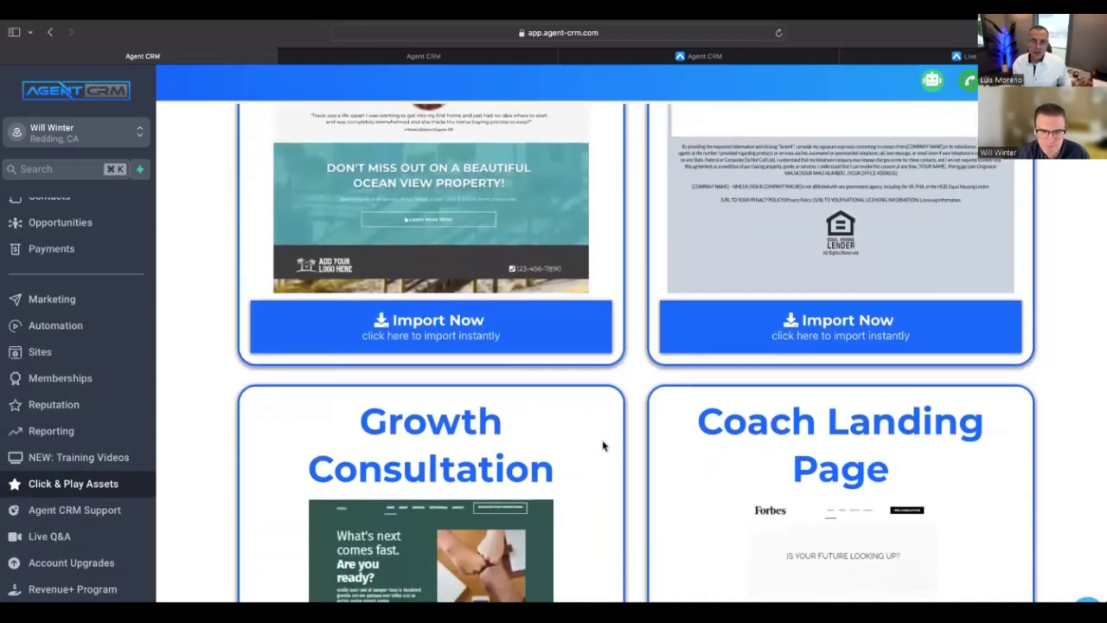
scroll(604, 445, "down", 10)
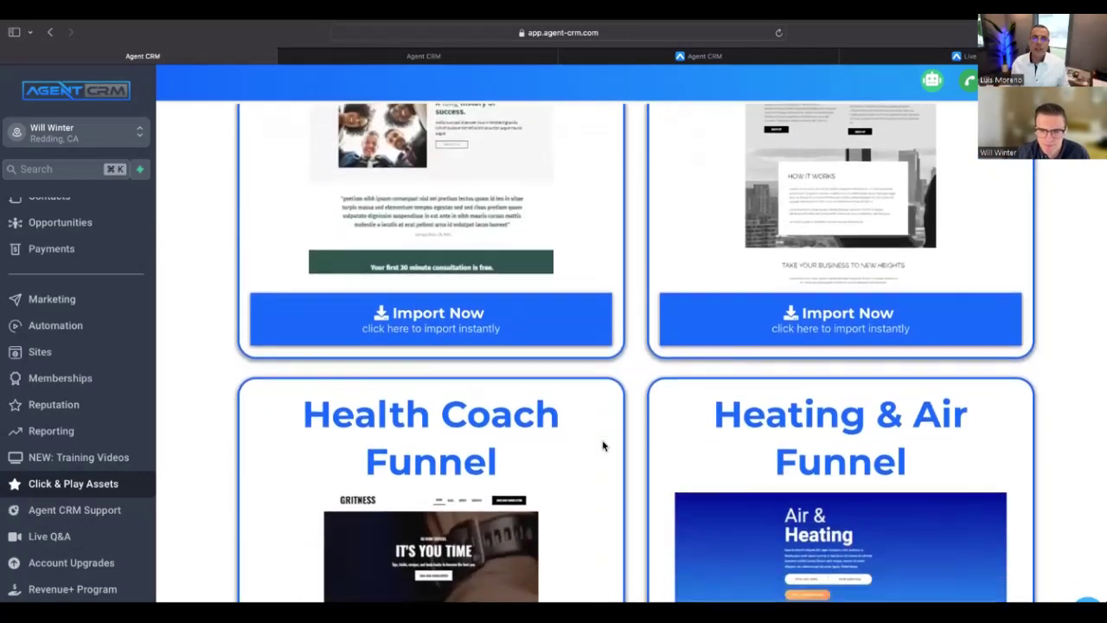
scroll(603, 445, "down", 6)
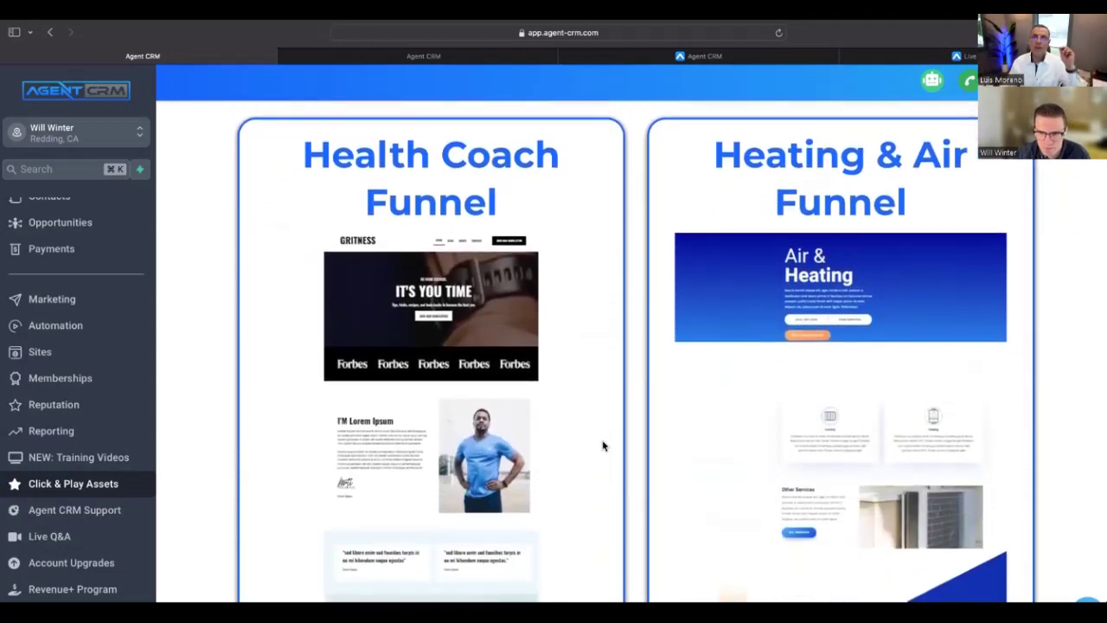
scroll(604, 445, "down", 10)
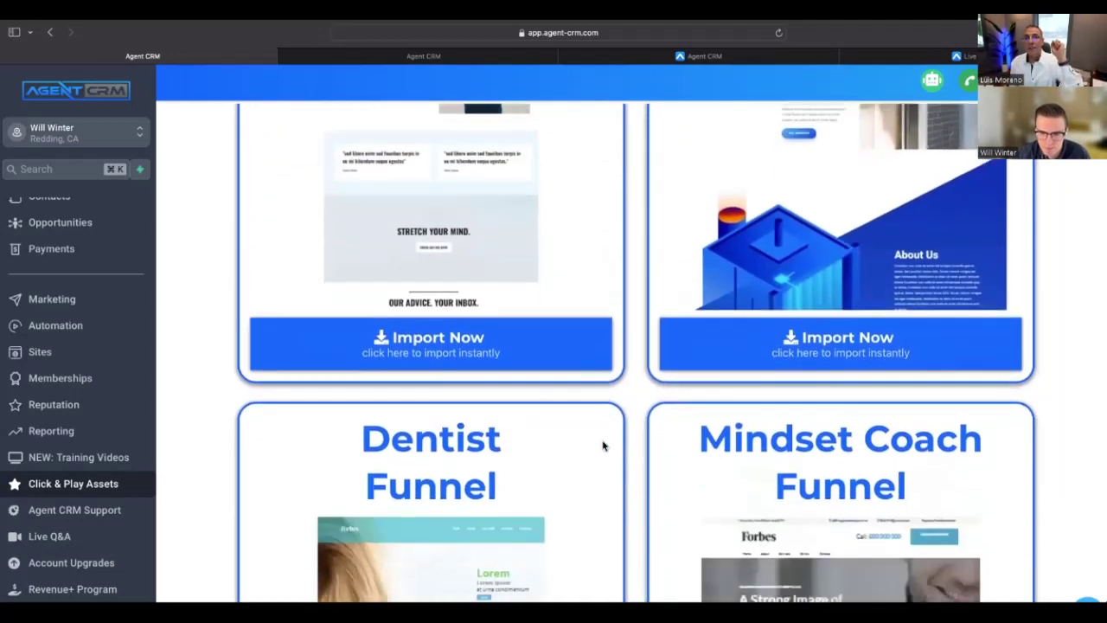
scroll(604, 445, "down", 4)
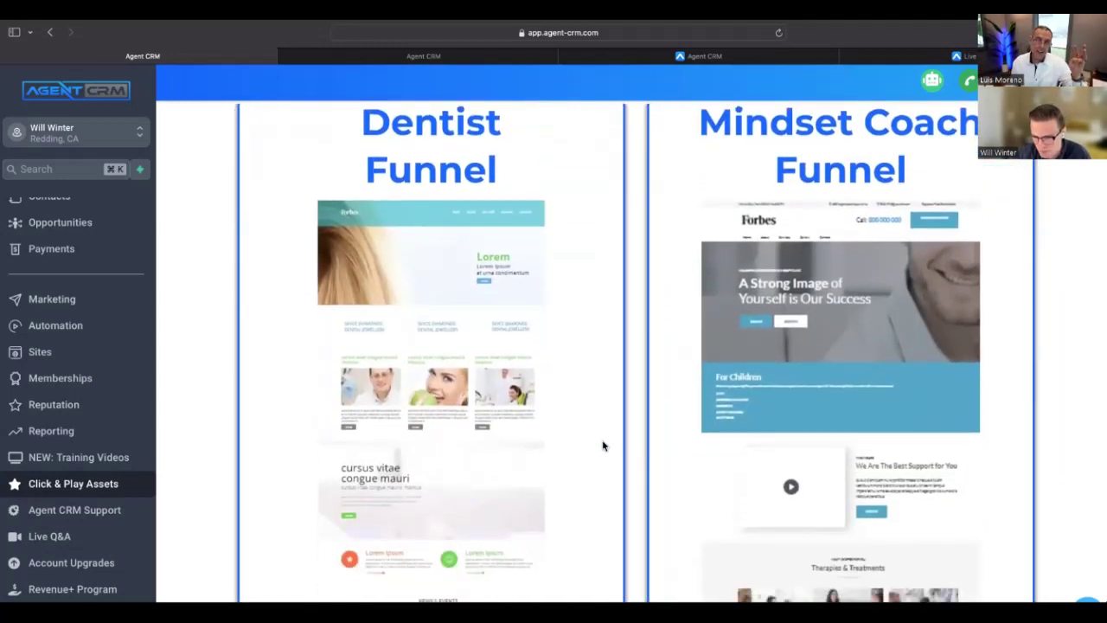
scroll(604, 445, "down", 4)
scroll(604, 445, "up", 5)
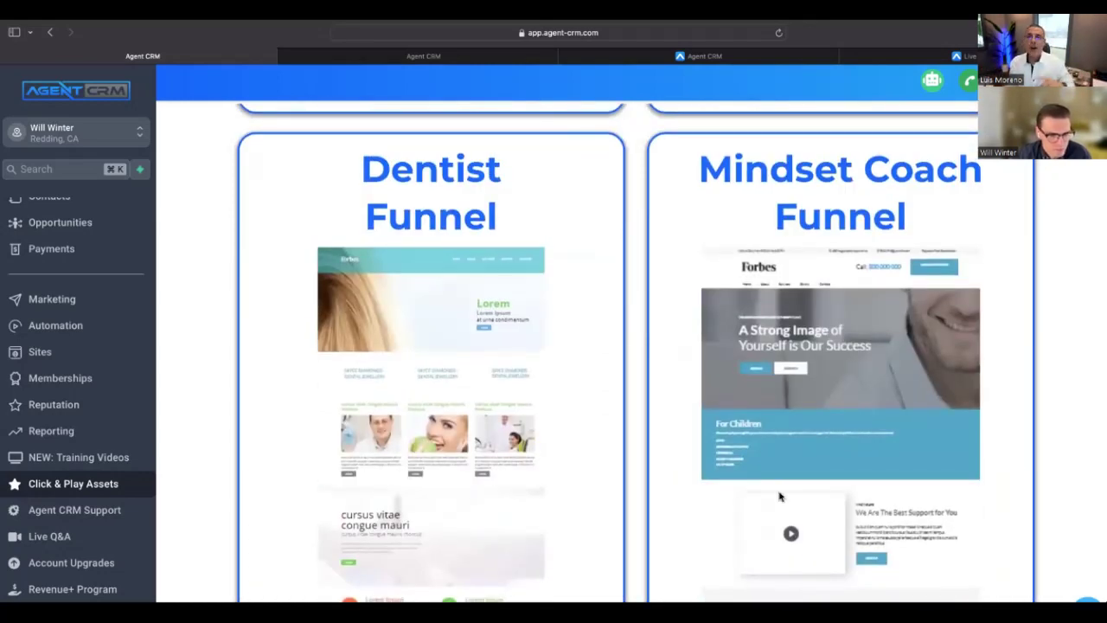
scroll(780, 496, "up", 2)
scroll(780, 491, "down", 2)
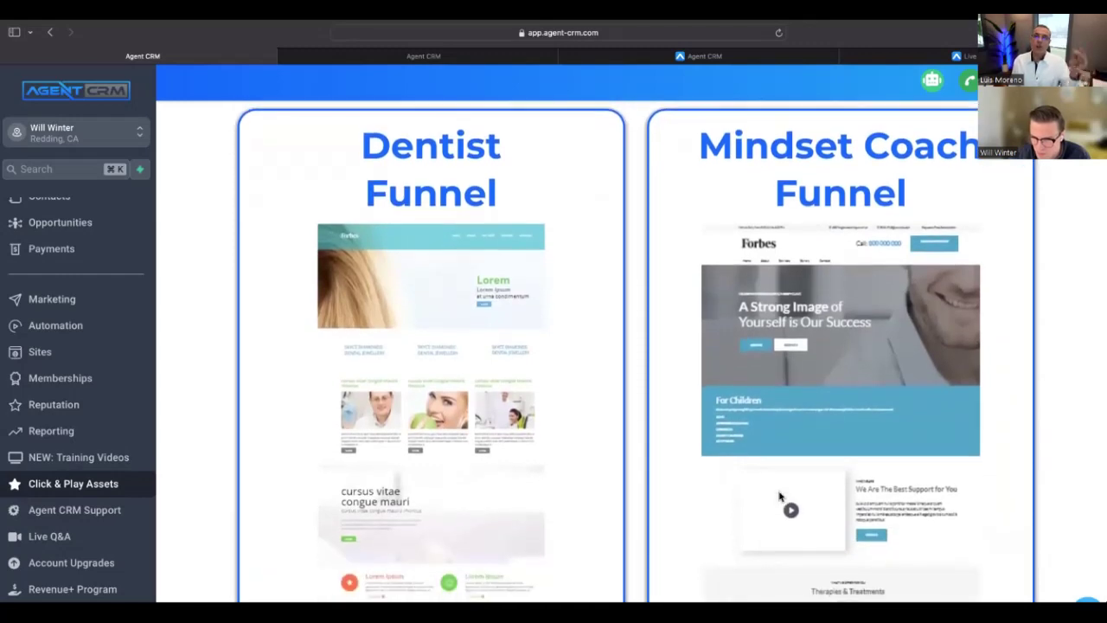